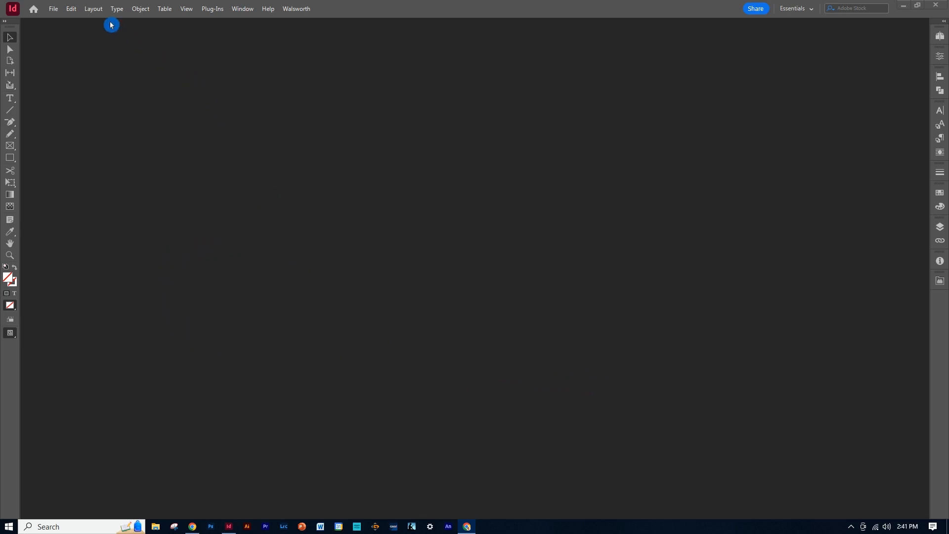
Check the number of recent items to display in the File Handling preferences and accept the dialog.
{"action": "left_click", "coordinate": [72, 12]}
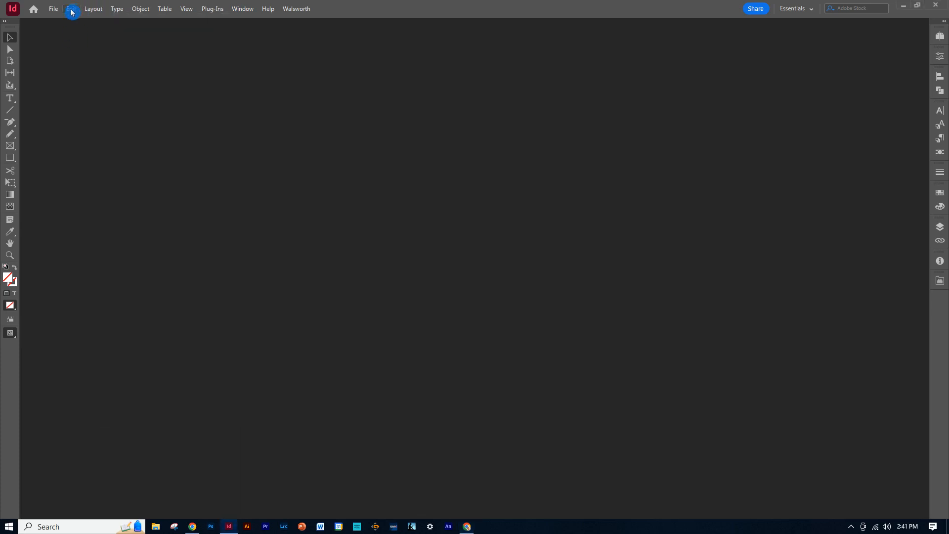
{"action": "left_click", "coordinate": [71, 12]}
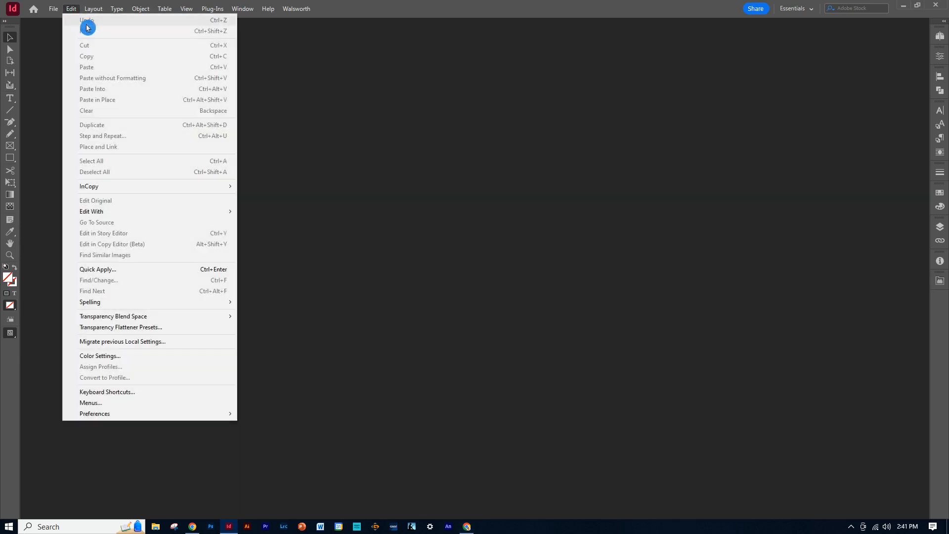
{"action": "mouse_move", "coordinate": [110, 419]}
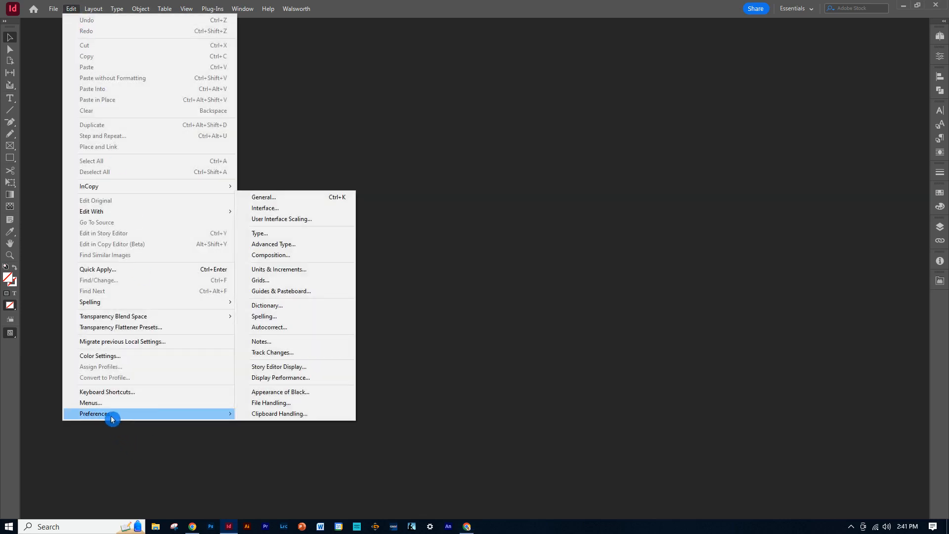
{"action": "left_click", "coordinate": [259, 404]}
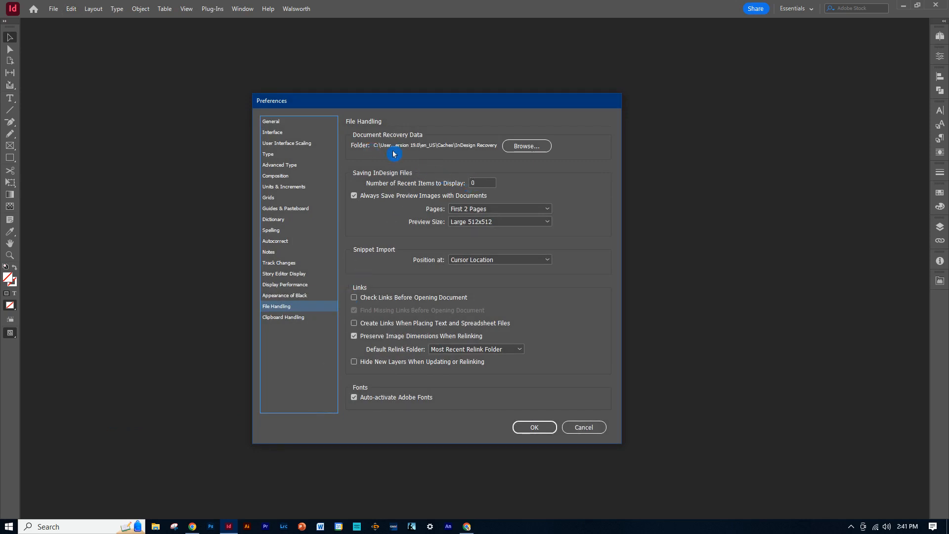
{"action": "double_click", "coordinate": [480, 184]}
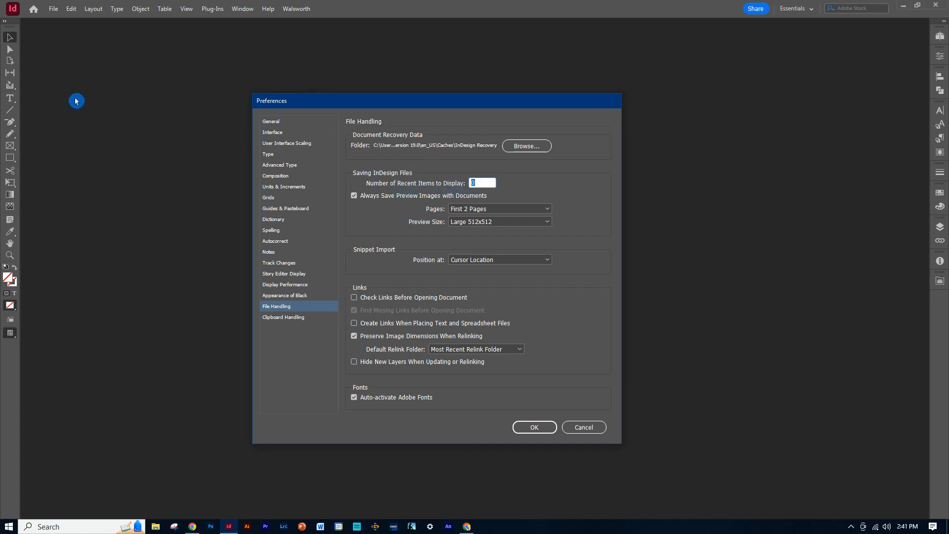
{"action": "left_click", "coordinate": [539, 431]}
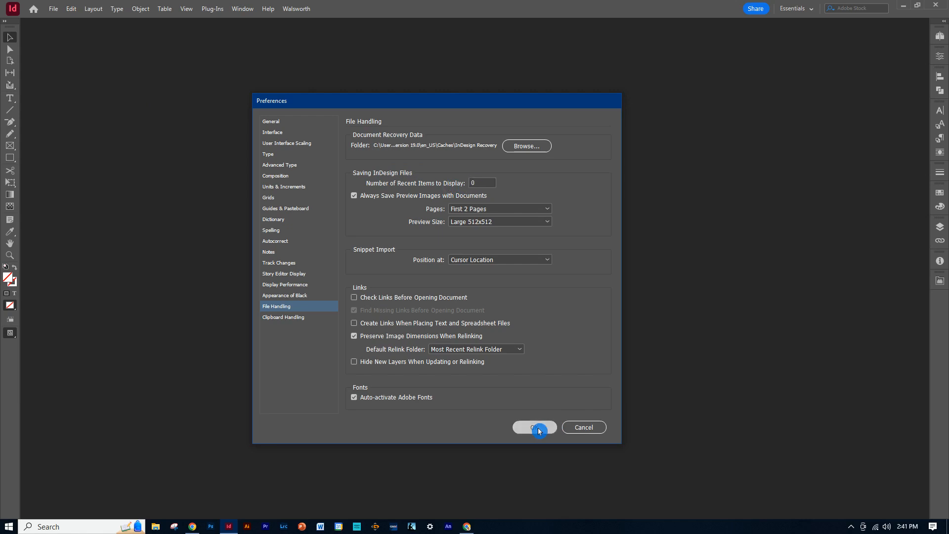
Start a new print document from the Letter preset and set its units to Picas.
{"action": "left_click", "coordinate": [53, 9]}
{"action": "mouse_move", "coordinate": [129, 22]}
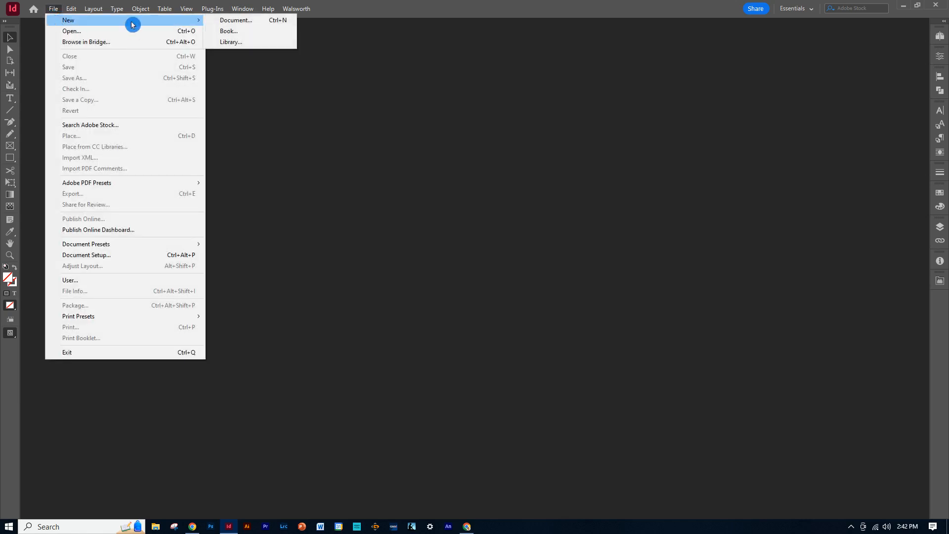
{"action": "left_click", "coordinate": [226, 21]}
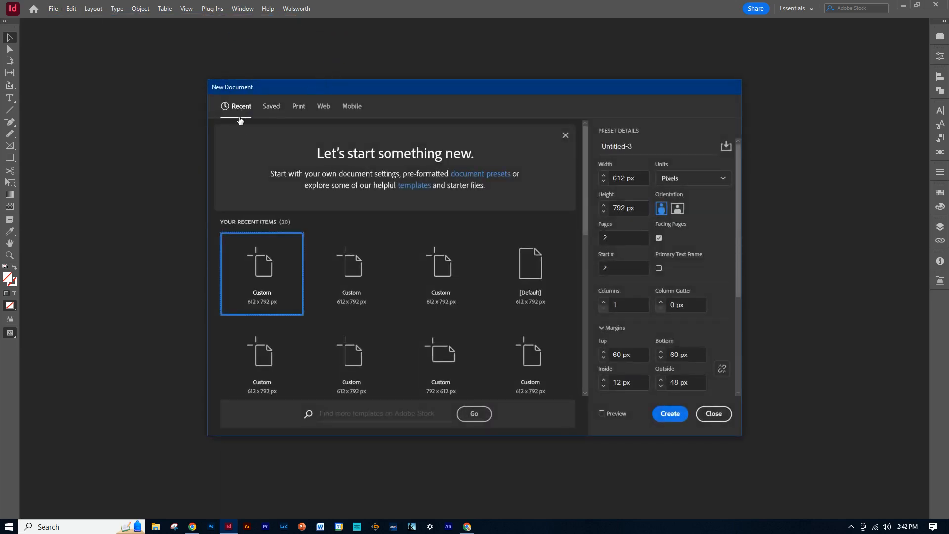
{"action": "left_click", "coordinate": [299, 107]}
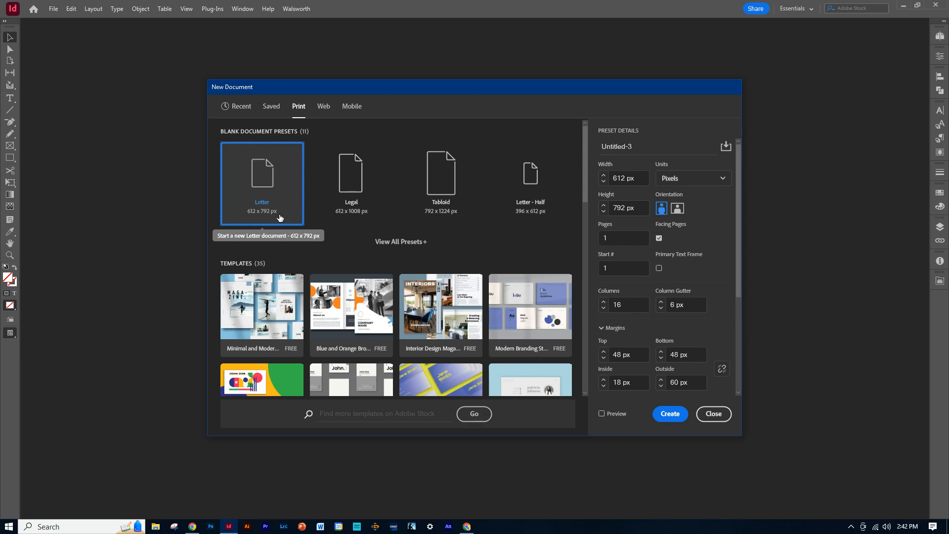
{"action": "left_click", "coordinate": [707, 180]}
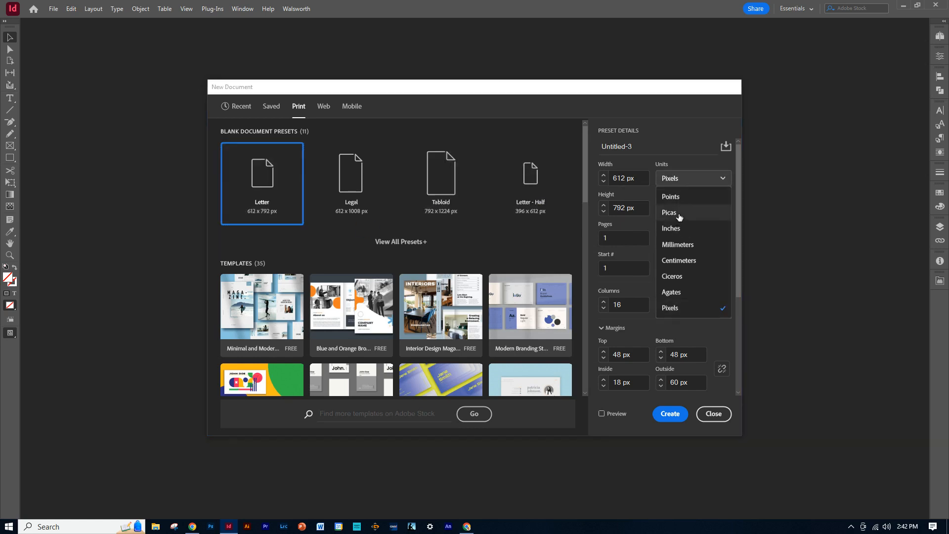
{"action": "left_click", "coordinate": [679, 217]}
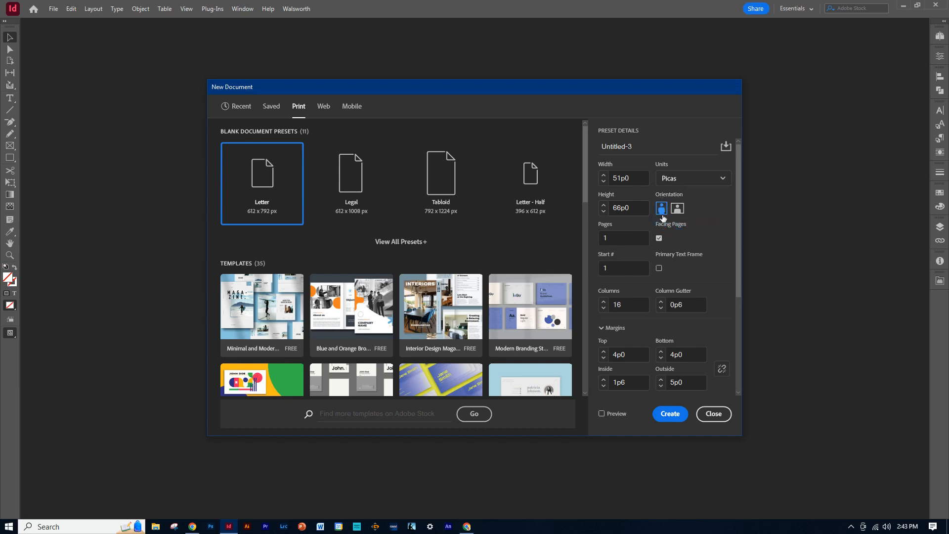
Set the new document to 2 facing pages with start number 2.
{"action": "left_click", "coordinate": [596, 238]}
{"action": "type", "text": "2"}
{"action": "left_click", "coordinate": [659, 239]}
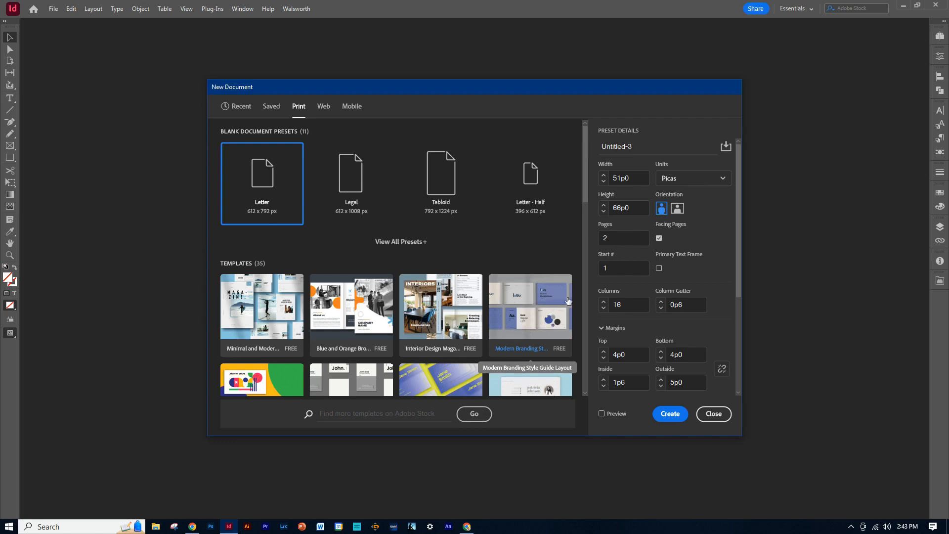
{"action": "left_click", "coordinate": [609, 267]}
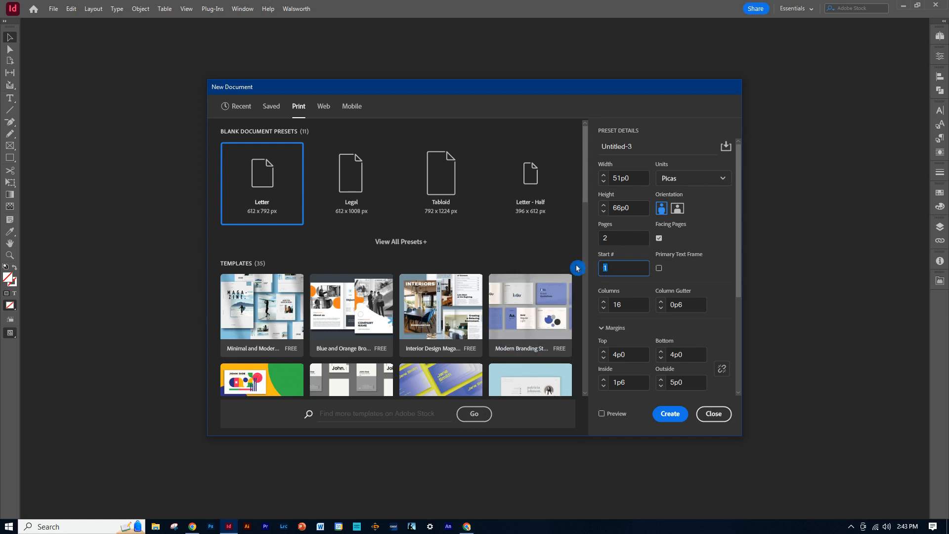
{"action": "type", "text": "2"}
Set the new document to 1 column with a column gutter of 0.
{"action": "left_click_drag", "start_coordinate": [627, 305], "coordinate": [603, 313]}
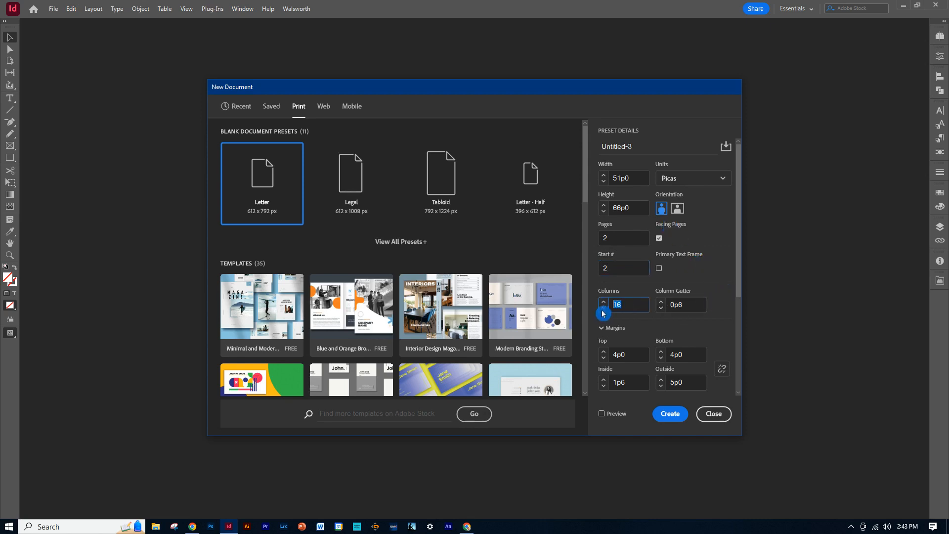
{"action": "type", "text": "1"}
{"action": "key", "text": "Tab"}
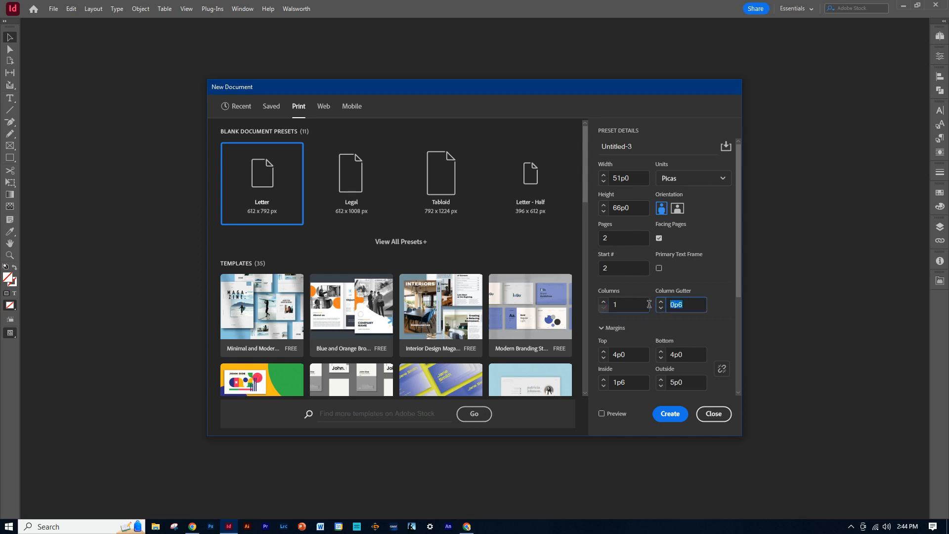
{"action": "type", "text": "0"}
Set the page margins to 5p0 at top and bottom, 1p0 inside and 4p0 outside.
{"action": "scroll", "coordinate": [652, 336], "scroll_direction": "down", "scroll_amount": 3}
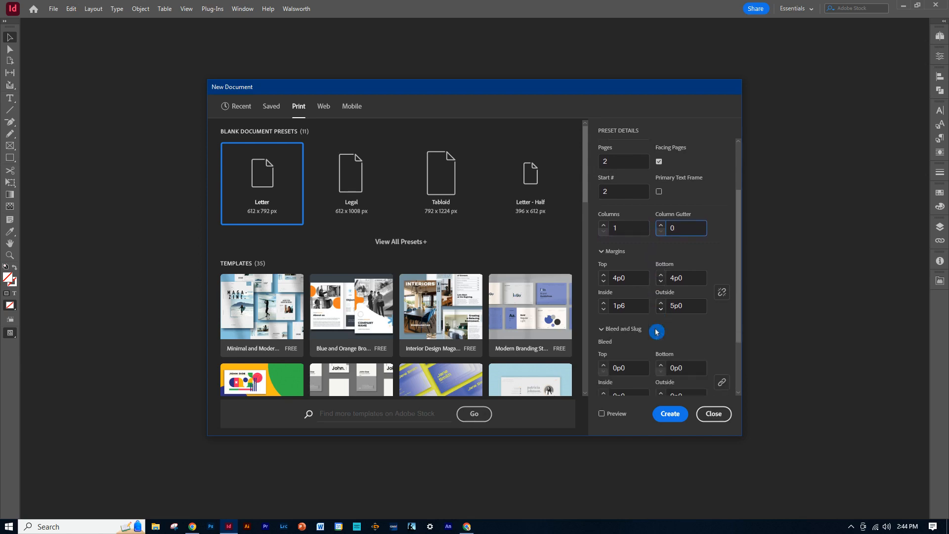
{"action": "scroll", "coordinate": [655, 330], "scroll_direction": "down", "scroll_amount": 1}
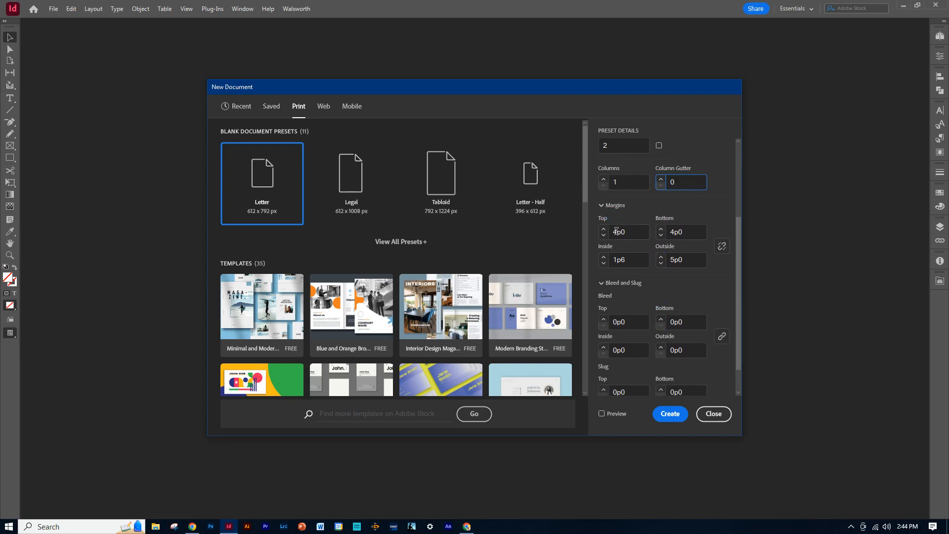
{"action": "left_click_drag", "start_coordinate": [618, 231], "coordinate": [612, 232]}
{"action": "left_click_drag", "start_coordinate": [675, 232], "coordinate": [670, 231]}
{"action": "type", "text": "5"}
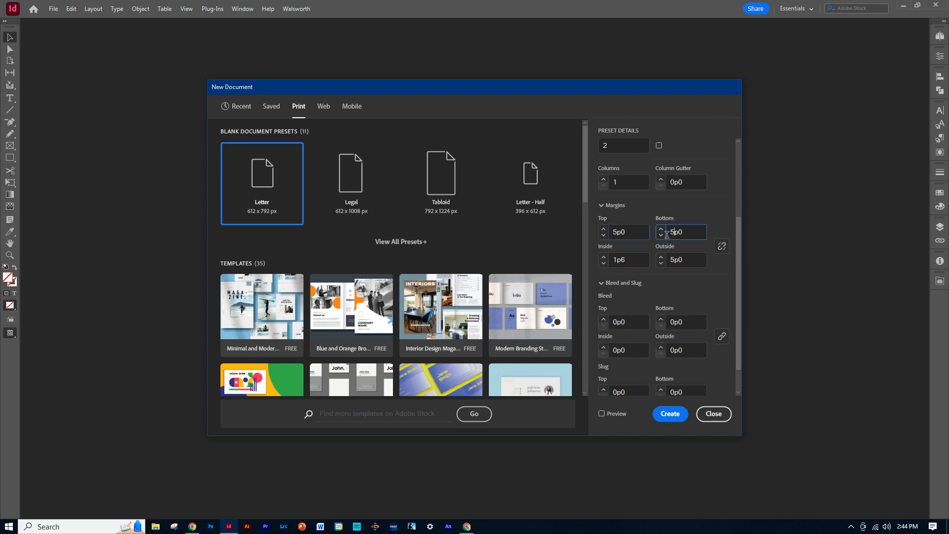
{"action": "left_click_drag", "start_coordinate": [620, 258], "coordinate": [625, 259]}
{"action": "type", "text": "0"}
{"action": "left_click_drag", "start_coordinate": [673, 259], "coordinate": [670, 259]}
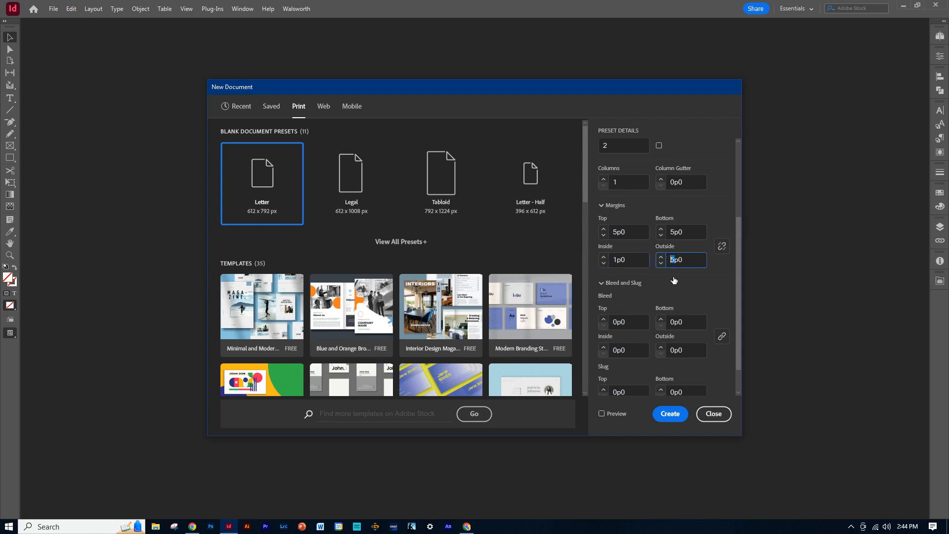
{"action": "type", "text": "4"}
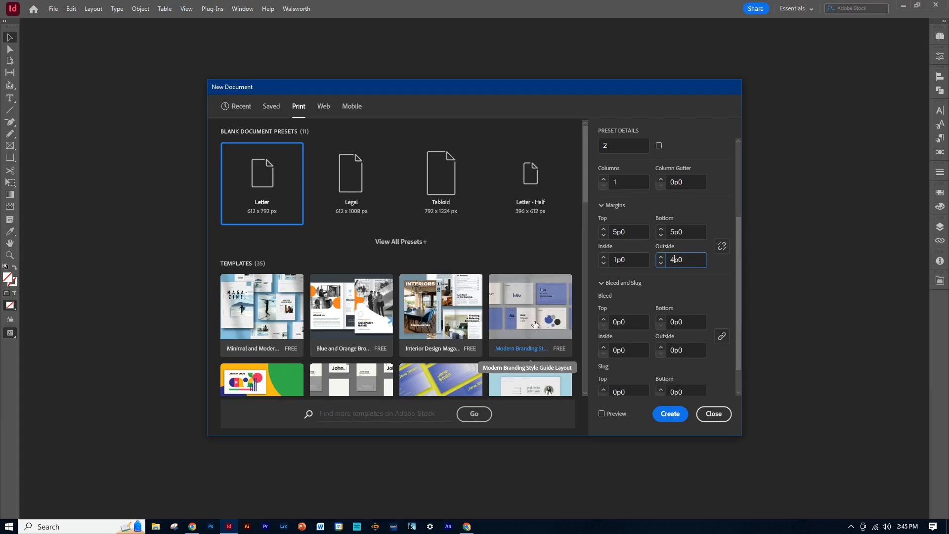
Set the linked bleed to 1p0 on all four sides.
{"action": "left_click", "coordinate": [610, 328]}
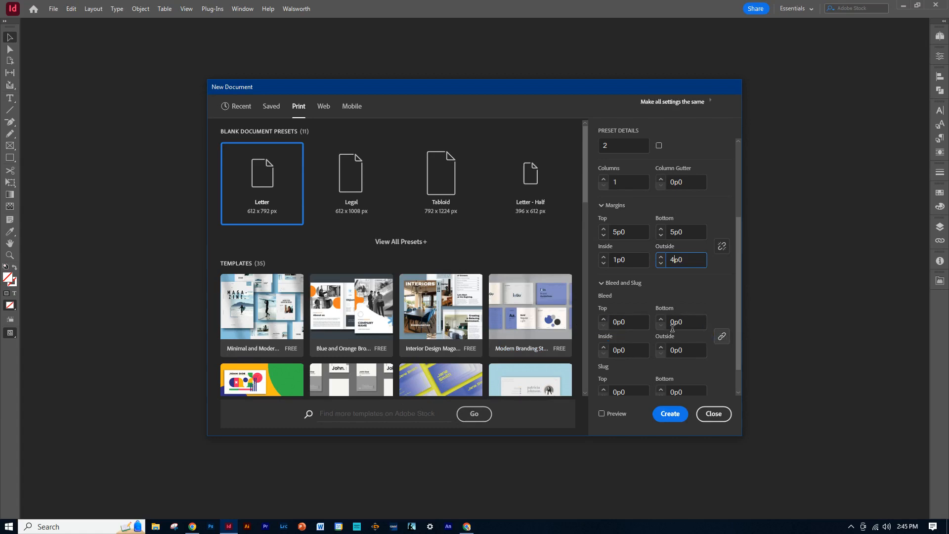
{"action": "left_click", "coordinate": [603, 319]}
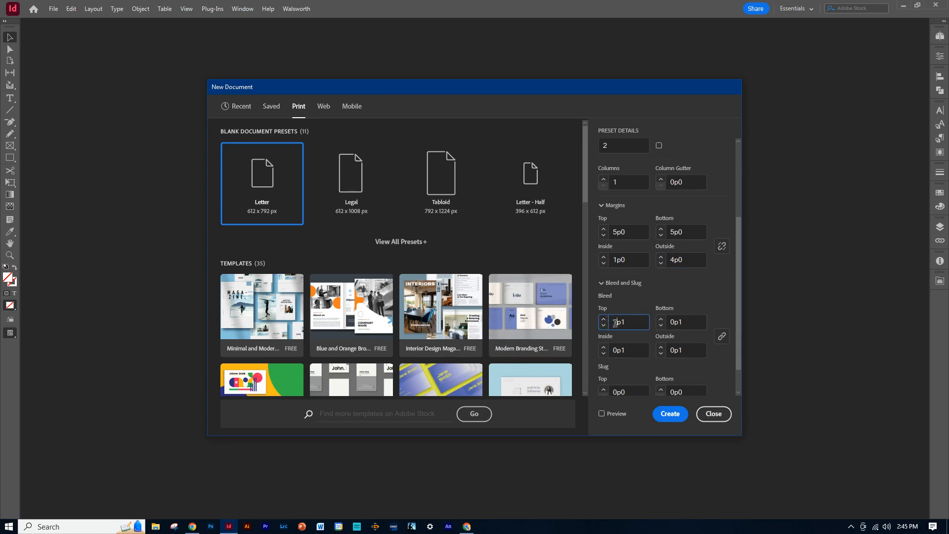
{"action": "left_click_drag", "start_coordinate": [622, 322], "coordinate": [628, 321]}
{"action": "type", "text": "0"}
{"action": "key", "text": "Tab"}
Set the bottom slug to 3 picas and create the document.
{"action": "scroll", "coordinate": [687, 339], "scroll_direction": "down", "scroll_amount": 2}
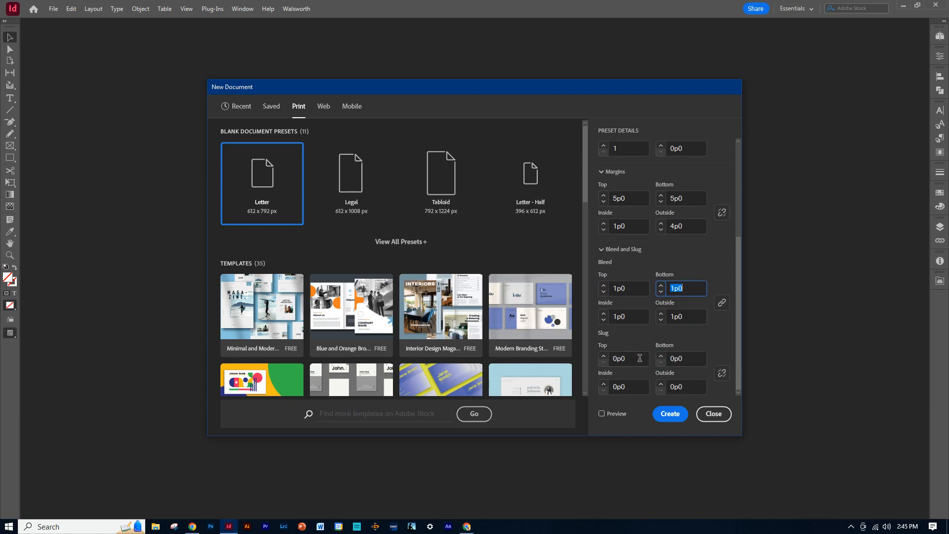
{"action": "left_click_drag", "start_coordinate": [674, 357], "coordinate": [665, 357]}
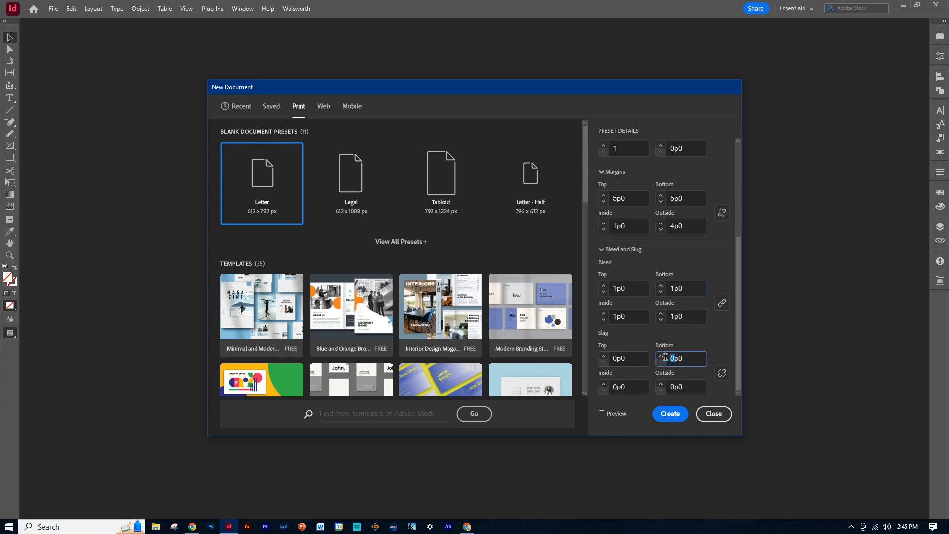
{"action": "left_click", "coordinate": [667, 359]}
{"action": "type", "text": "3"}
{"action": "left_click", "coordinate": [656, 363]}
{"action": "left_click", "coordinate": [671, 417]}
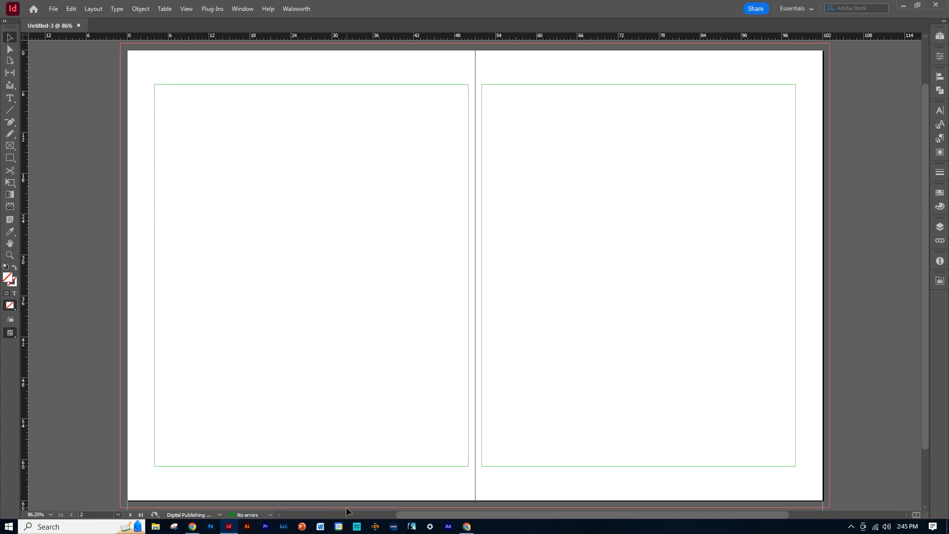
{"action": "scroll", "coordinate": [357, 465], "scroll_direction": "down", "scroll_amount": 1}
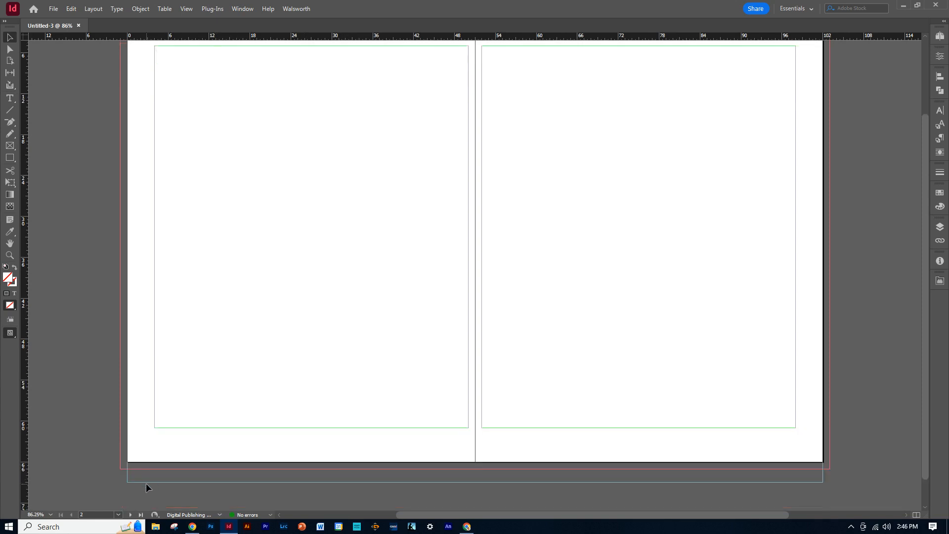
{"action": "scroll", "coordinate": [614, 471], "scroll_direction": "up", "scroll_amount": 1}
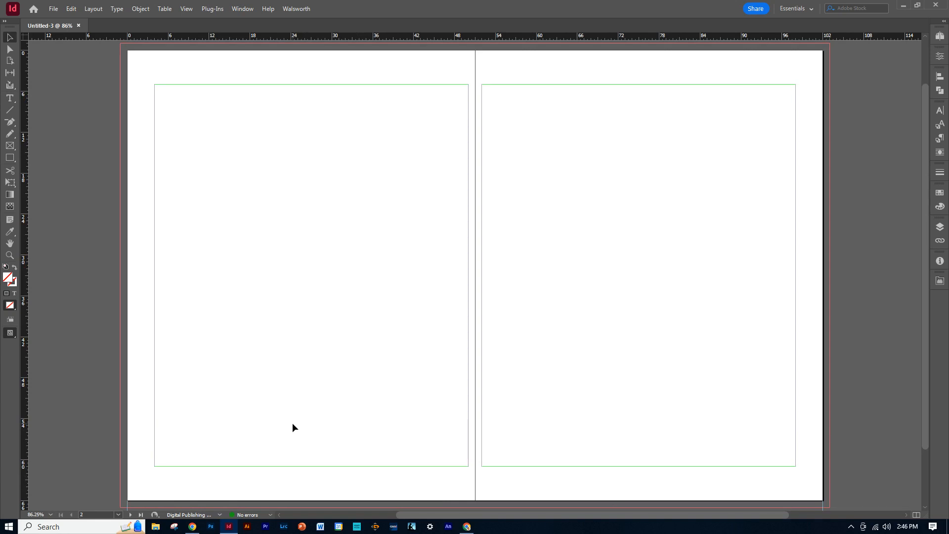
{"action": "scroll", "coordinate": [290, 424], "scroll_direction": "down", "scroll_amount": 1}
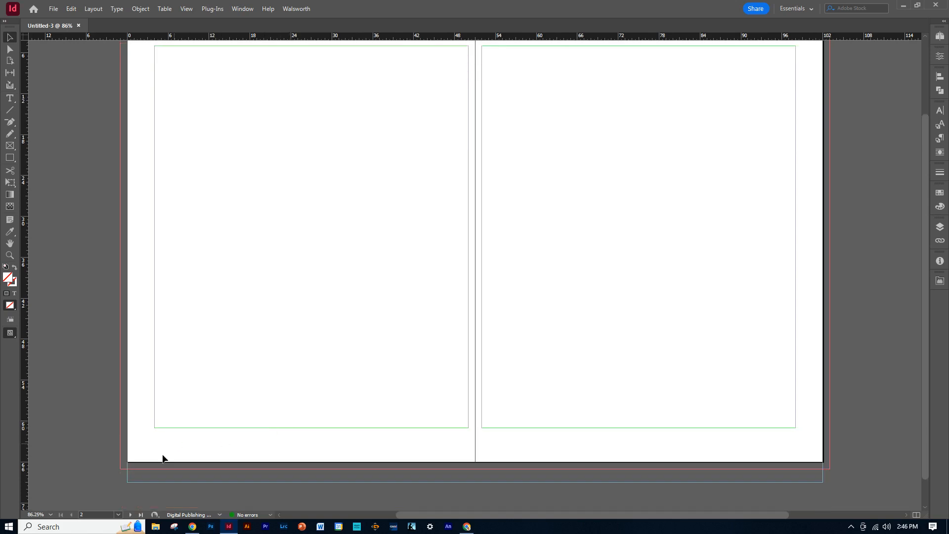
{"action": "scroll", "coordinate": [199, 483], "scroll_direction": "up", "scroll_amount": 1}
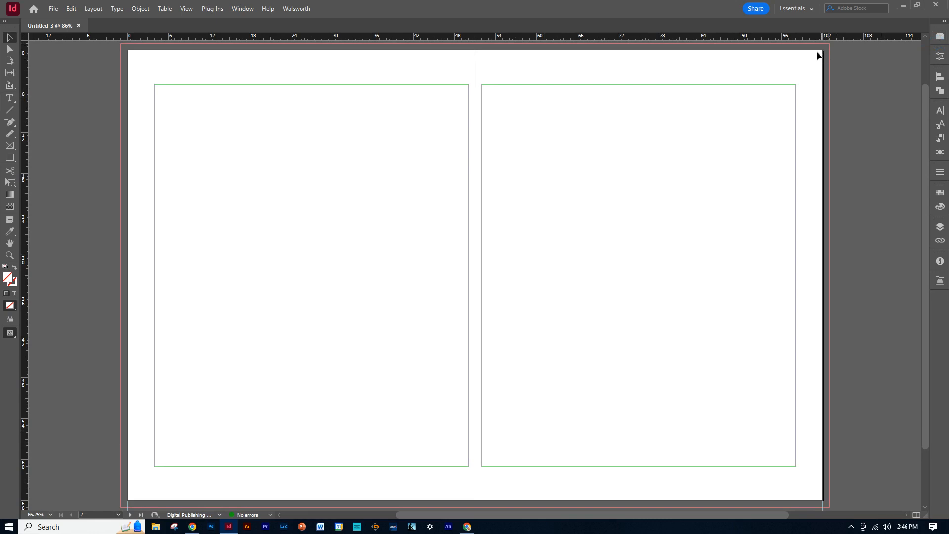
Show the Pages panel and enlarge its parent section so the whole A-Parent thumbnail is visible.
{"action": "left_click", "coordinate": [941, 38]}
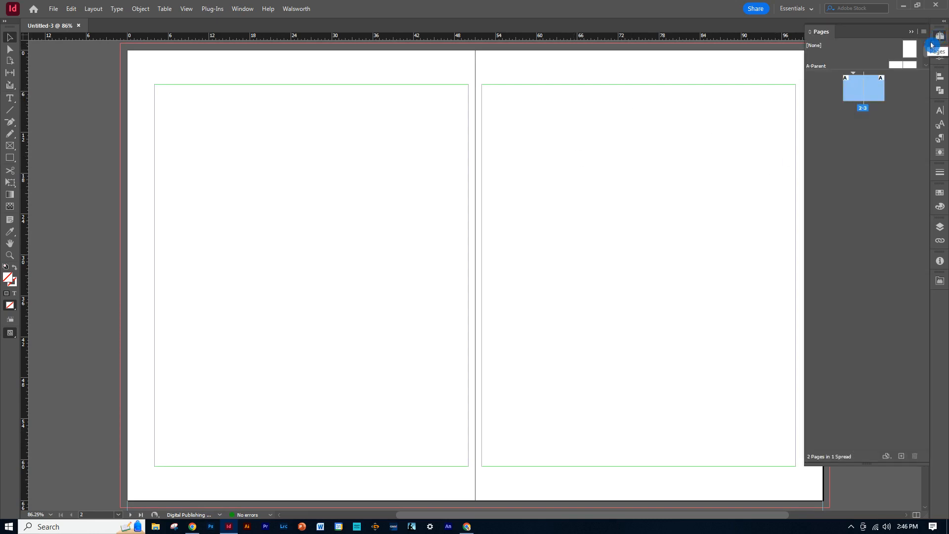
{"action": "left_click_drag", "start_coordinate": [869, 70], "coordinate": [849, 105]}
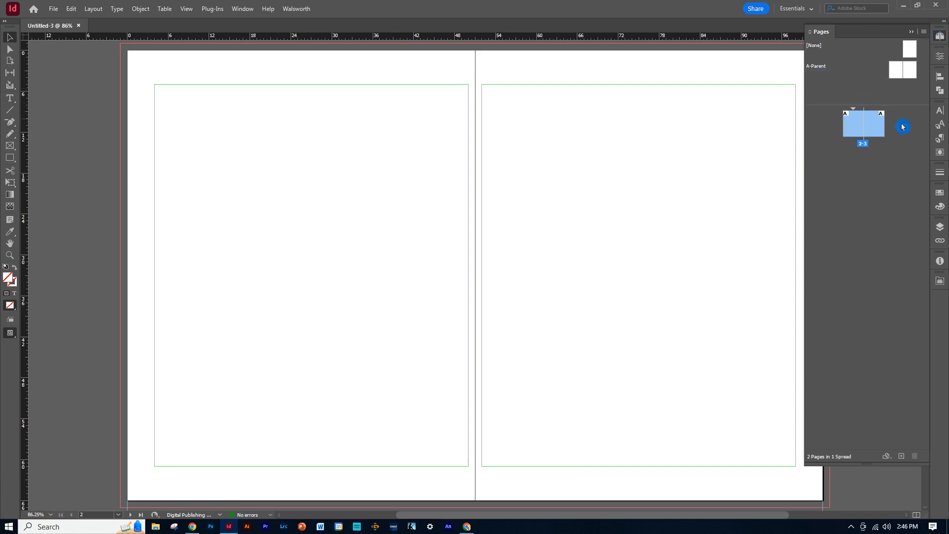
{"action": "left_click", "coordinate": [905, 84]}
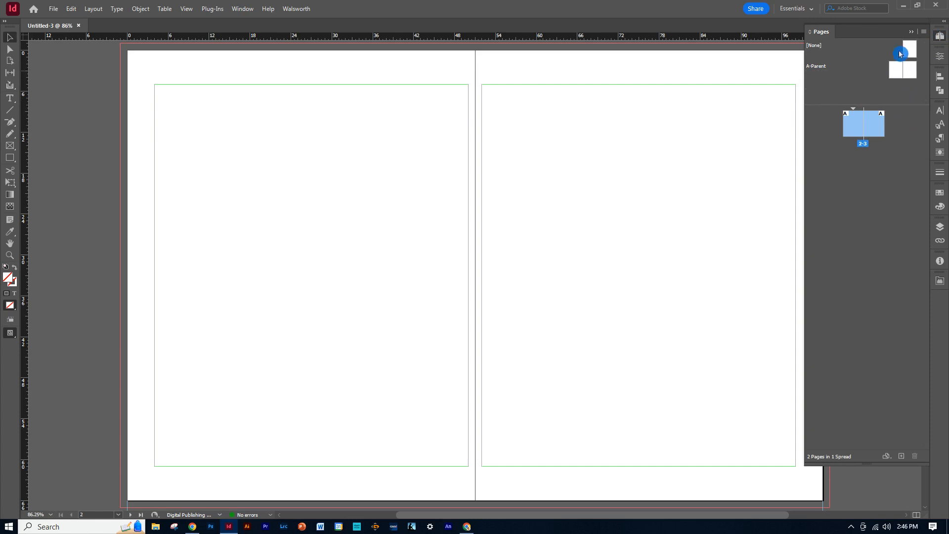
Open the A-Parent spread for editing and select both of its pages.
{"action": "double_click", "coordinate": [898, 76]}
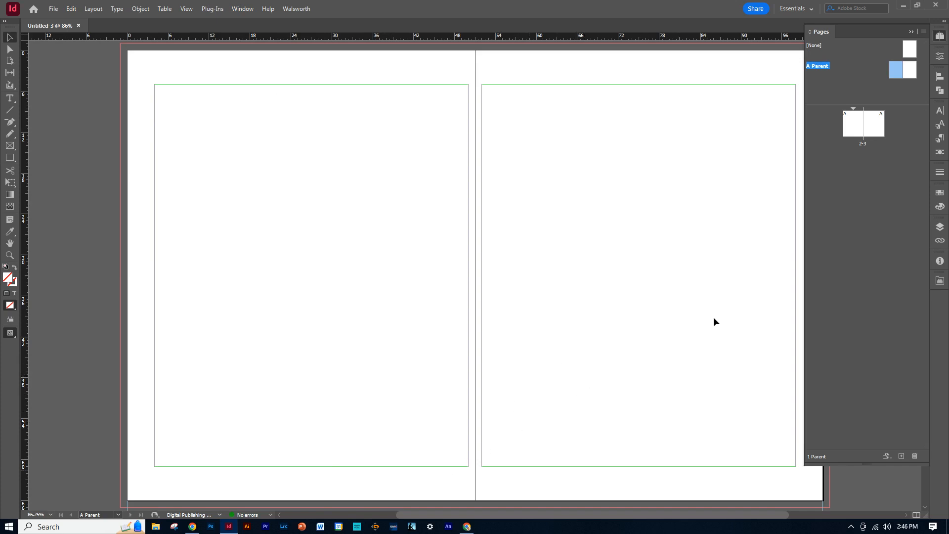
{"action": "left_click", "coordinate": [835, 182]}
{"action": "left_click", "coordinate": [909, 71]}
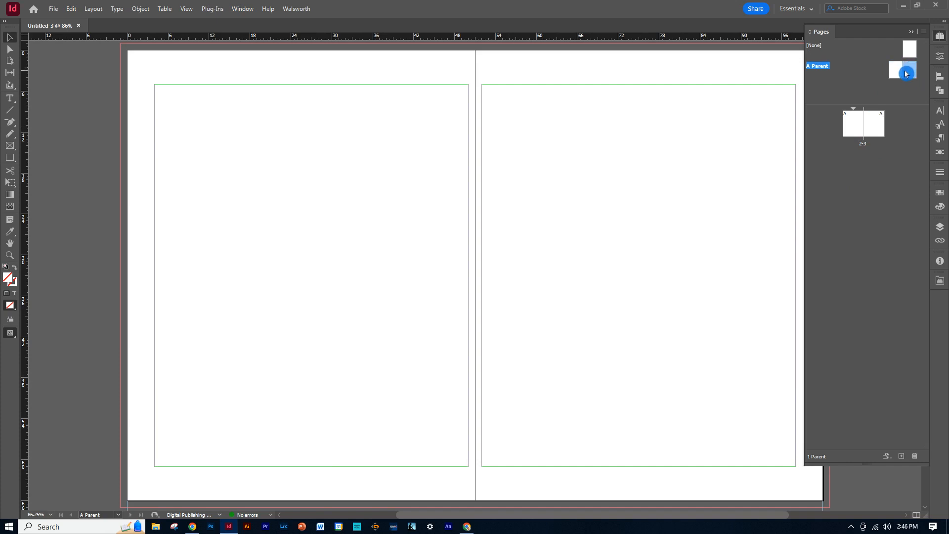
{"action": "left_click", "coordinate": [897, 71], "text": "shift"}
Start creating guides on the A-Parent spread with 22 rows and a row gutter of 0p6.
{"action": "left_click", "coordinate": [76, 9]}
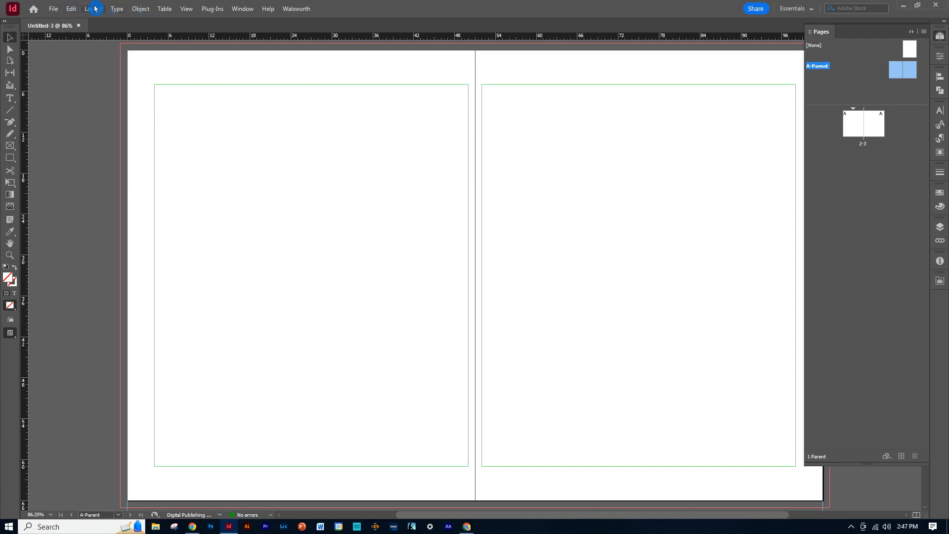
{"action": "left_click", "coordinate": [94, 8]}
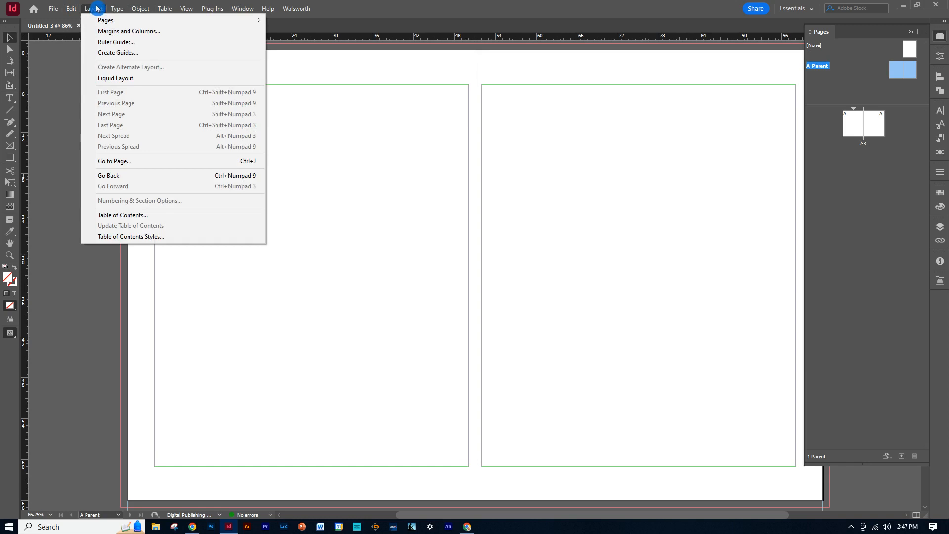
{"action": "left_click", "coordinate": [111, 53]}
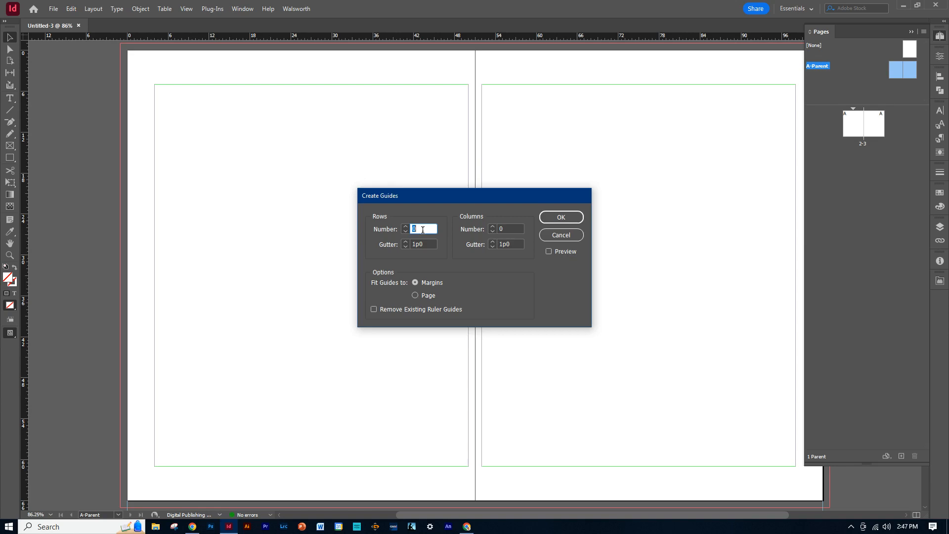
{"action": "left_click_drag", "start_coordinate": [417, 228], "coordinate": [409, 230]}
{"action": "left_click", "coordinate": [357, 176]}
{"action": "left_click_drag", "start_coordinate": [419, 228], "coordinate": [398, 230]}
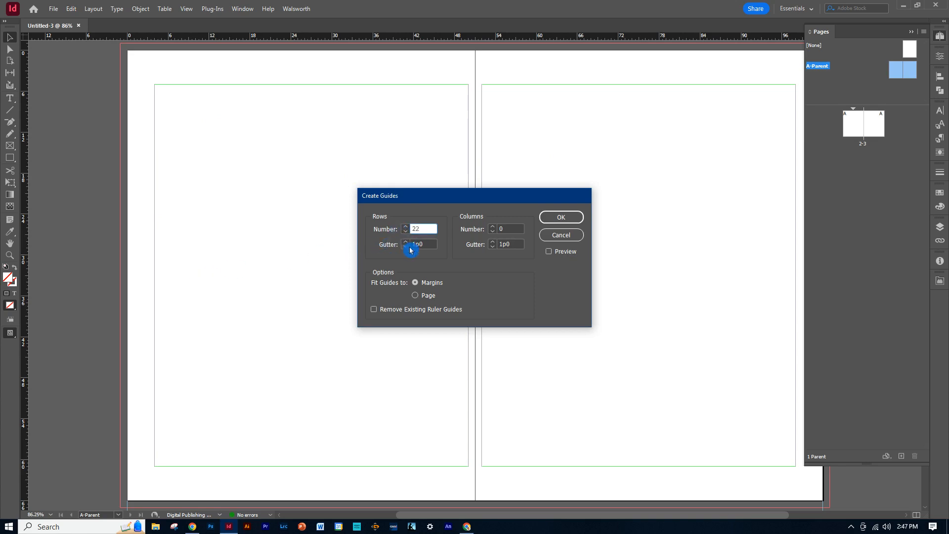
{"action": "left_click_drag", "start_coordinate": [430, 244], "coordinate": [404, 248]}
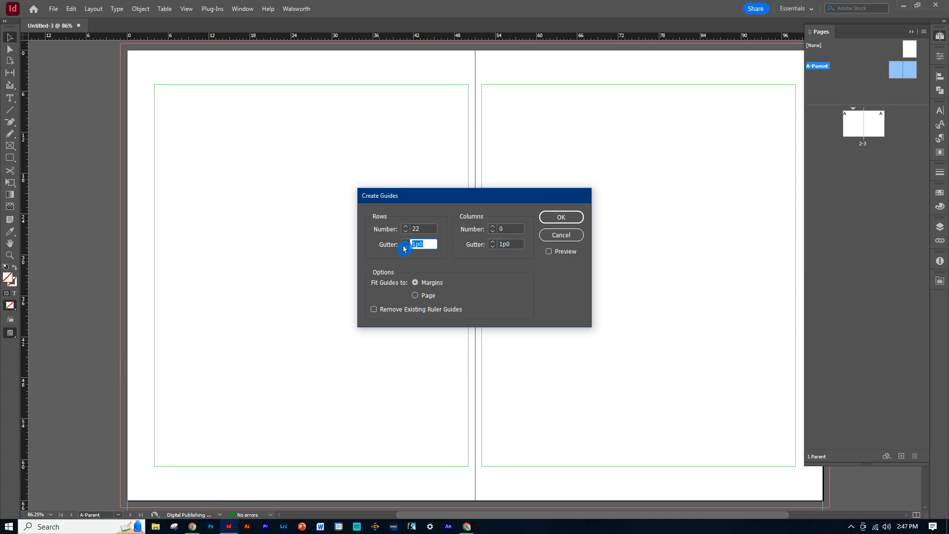
{"action": "type", "text": "0p6"}
Set the guides to 16 columns with a 0p6 gutter, preview the grid and create it.
{"action": "left_click_drag", "start_coordinate": [509, 229], "coordinate": [497, 235]}
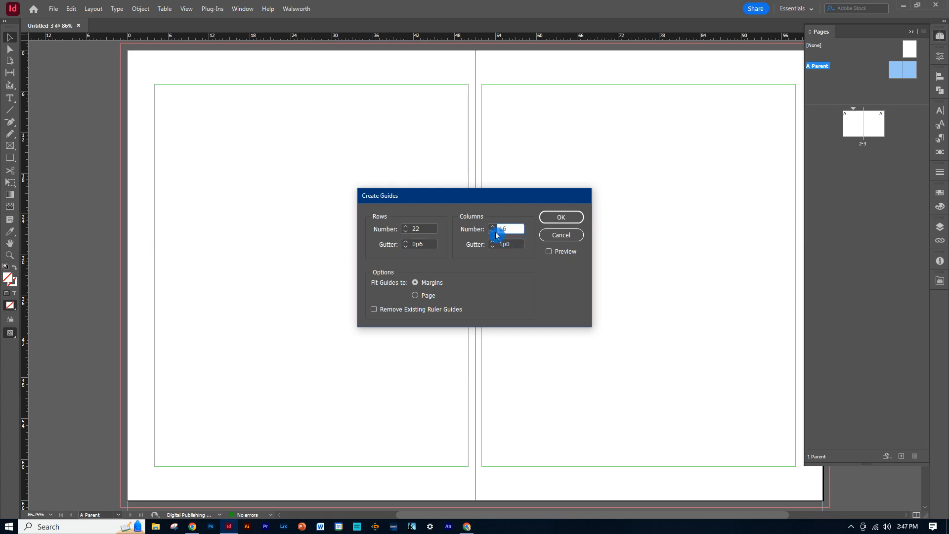
{"action": "type", "text": "16"}
{"action": "key", "text": "Tab"}
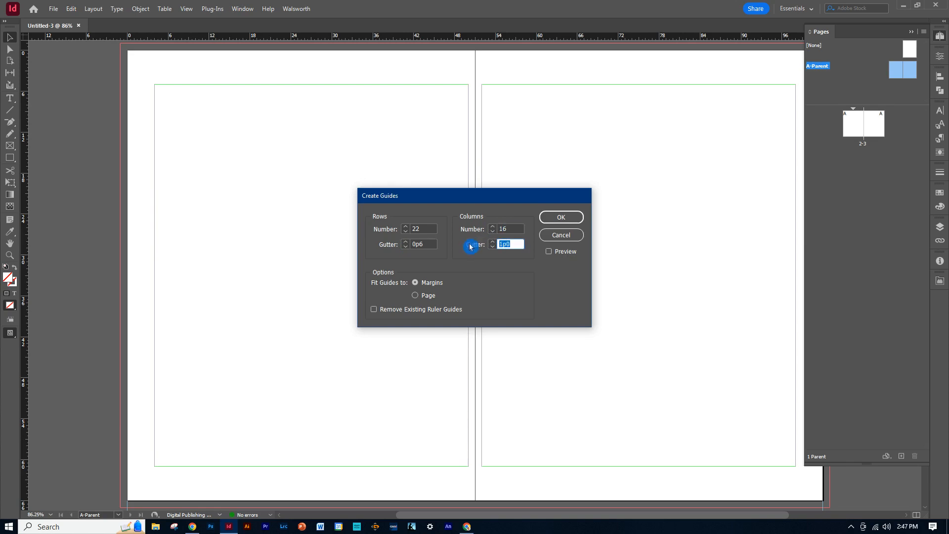
{"action": "type", "text": "0p6"}
{"action": "left_click", "coordinate": [549, 252]}
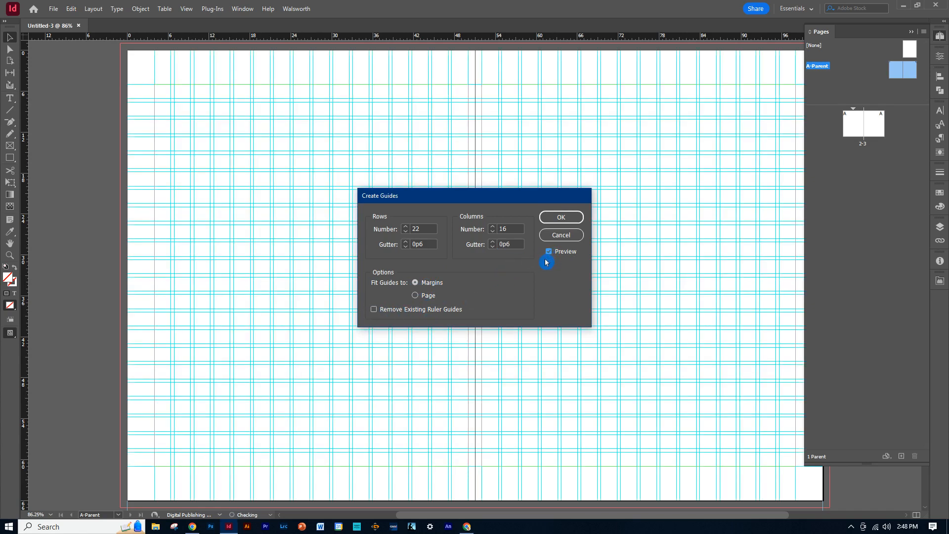
{"action": "left_click", "coordinate": [560, 220]}
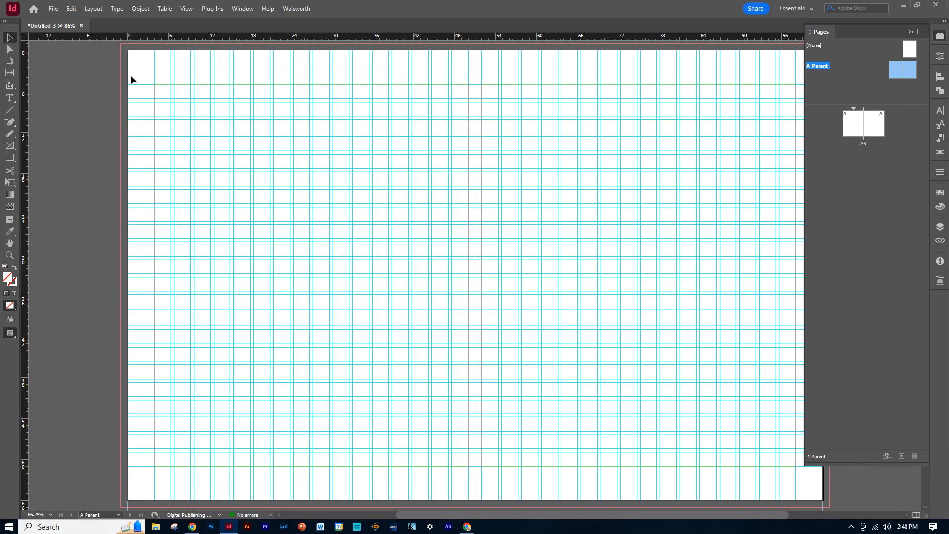
Select all guides on the spread and change their ruler guide color to a custom light gray, about RGB 211, 211, 211.
{"action": "left_click_drag", "start_coordinate": [134, 60], "coordinate": [810, 487]}
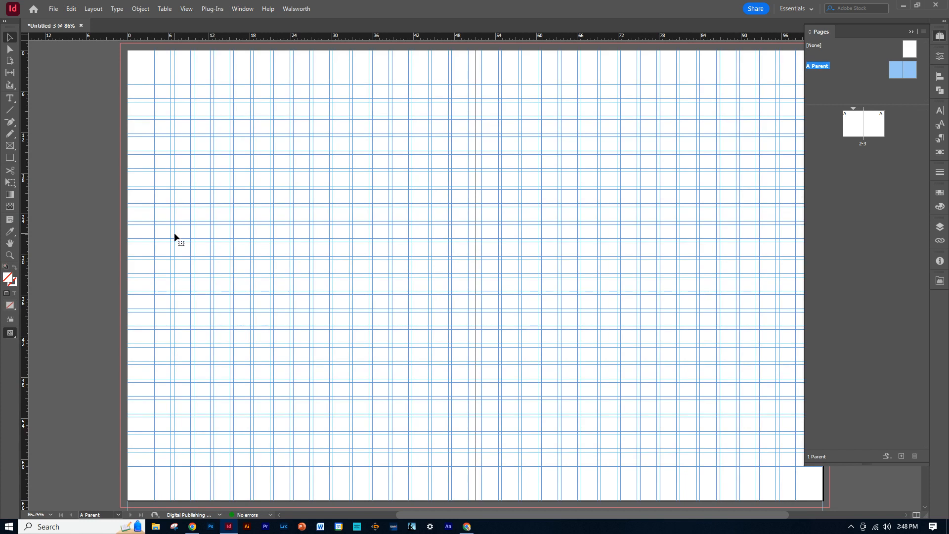
{"action": "left_click", "coordinate": [94, 10]}
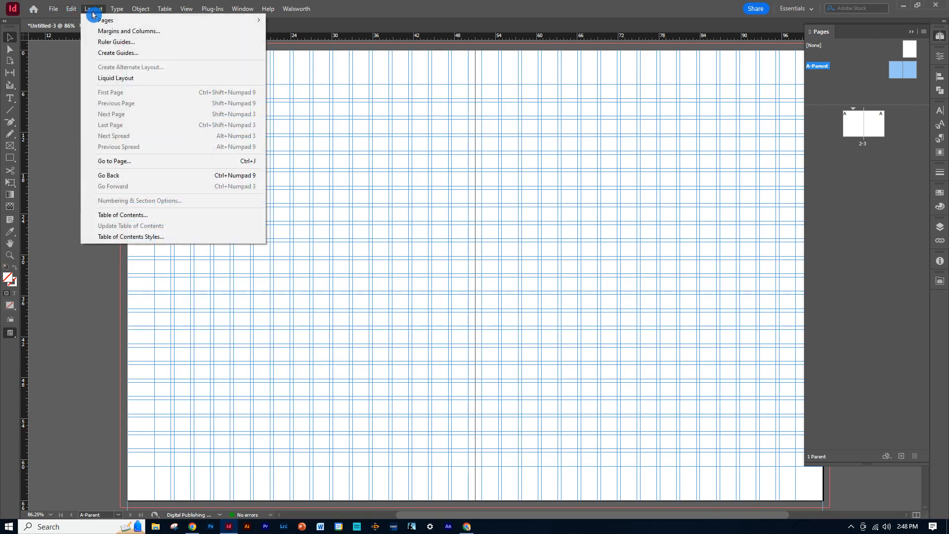
{"action": "mouse_move", "coordinate": [96, 24]}
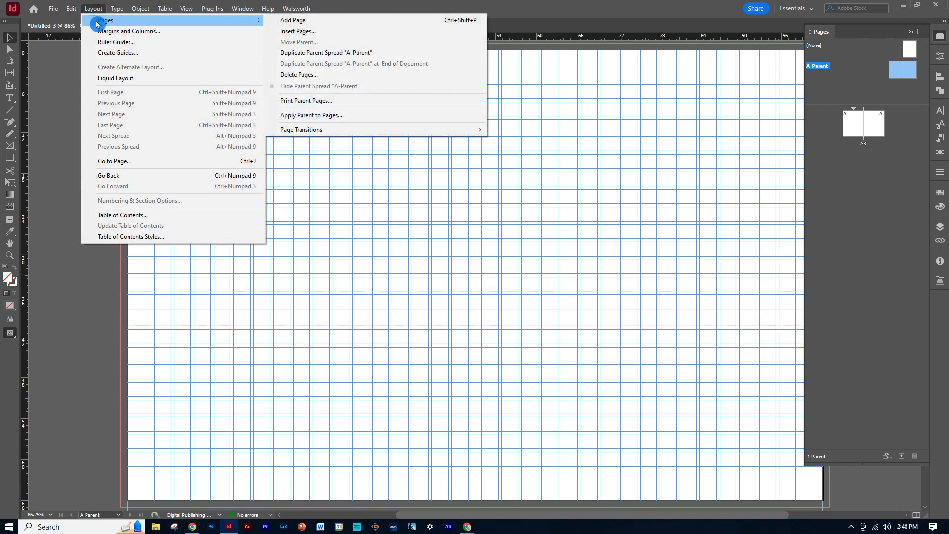
{"action": "left_click", "coordinate": [114, 43]}
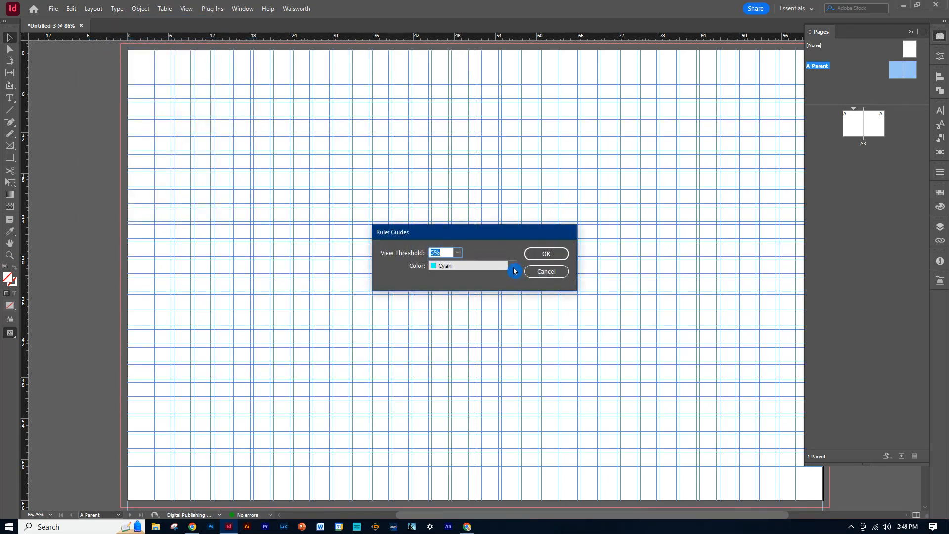
{"action": "left_click", "coordinate": [513, 269]}
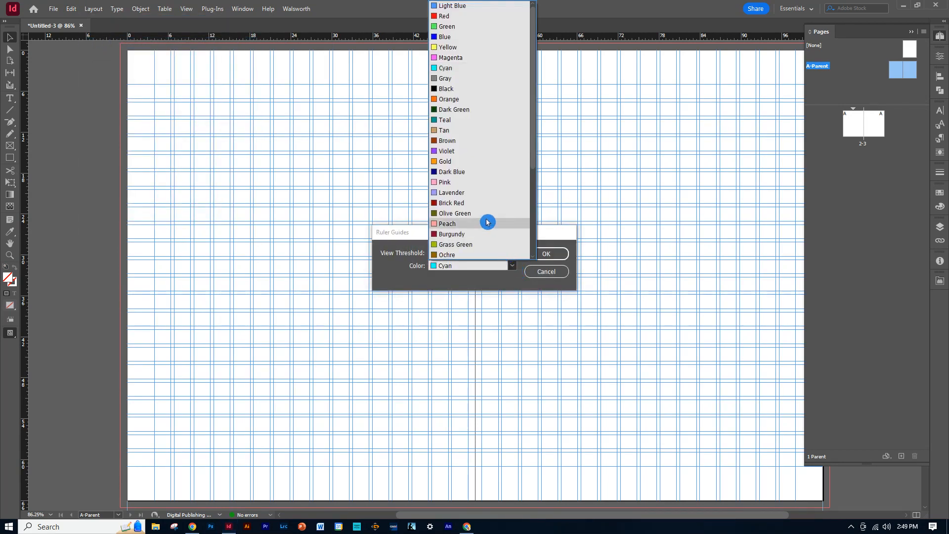
{"action": "scroll", "coordinate": [470, 195], "scroll_direction": "down", "scroll_amount": 5}
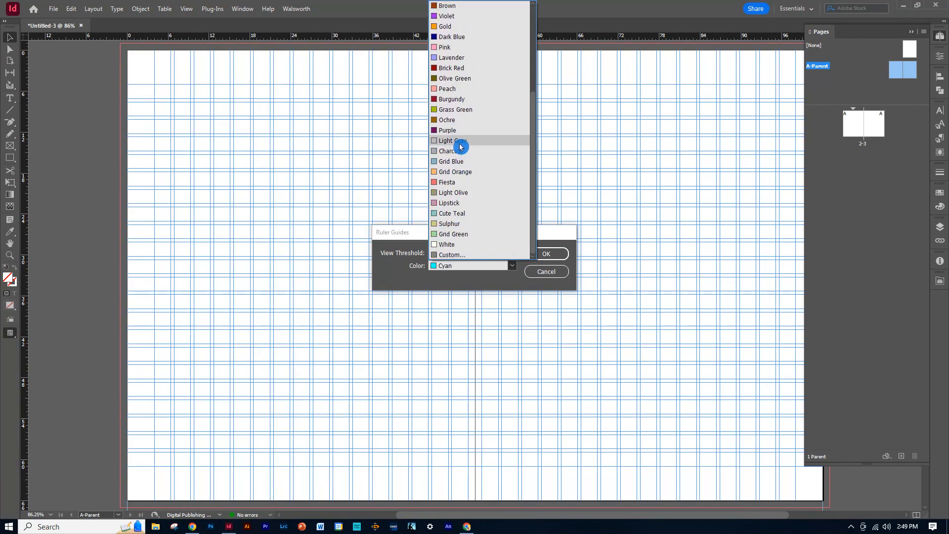
{"action": "left_click", "coordinate": [458, 255]}
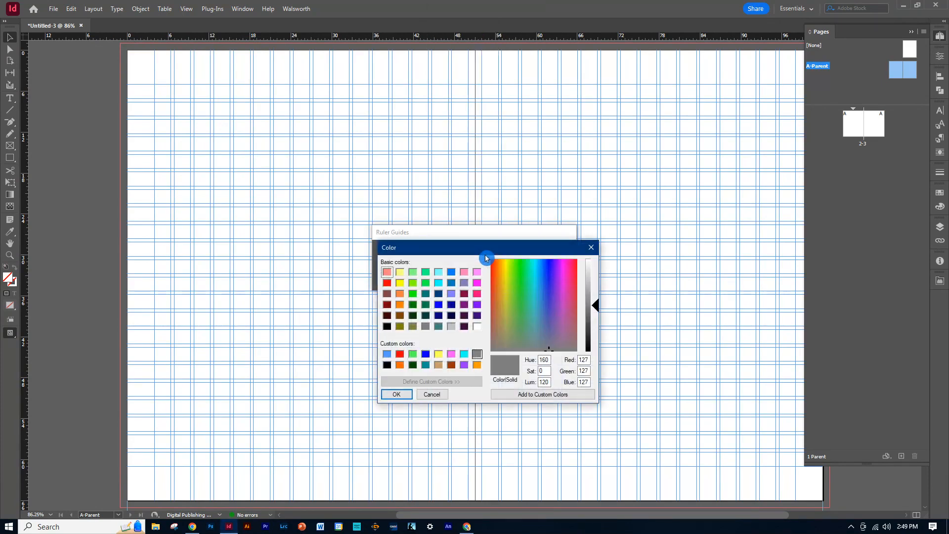
{"action": "left_click_drag", "start_coordinate": [596, 306], "coordinate": [596, 278]}
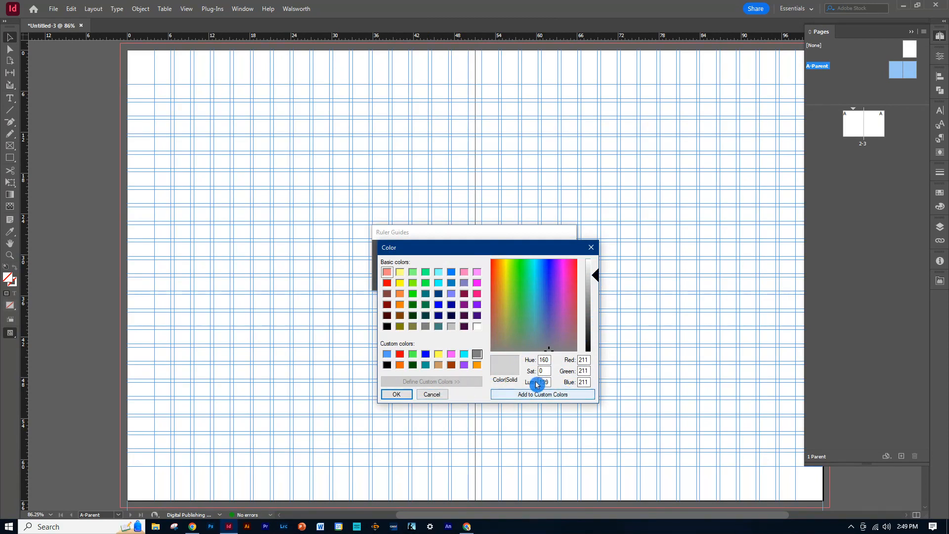
{"action": "left_click", "coordinate": [397, 395]}
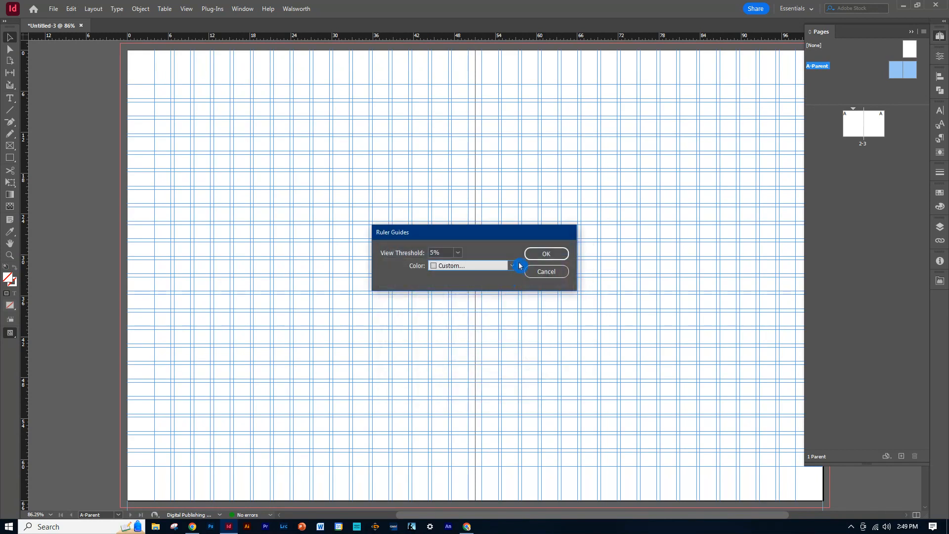
{"action": "left_click", "coordinate": [533, 255]}
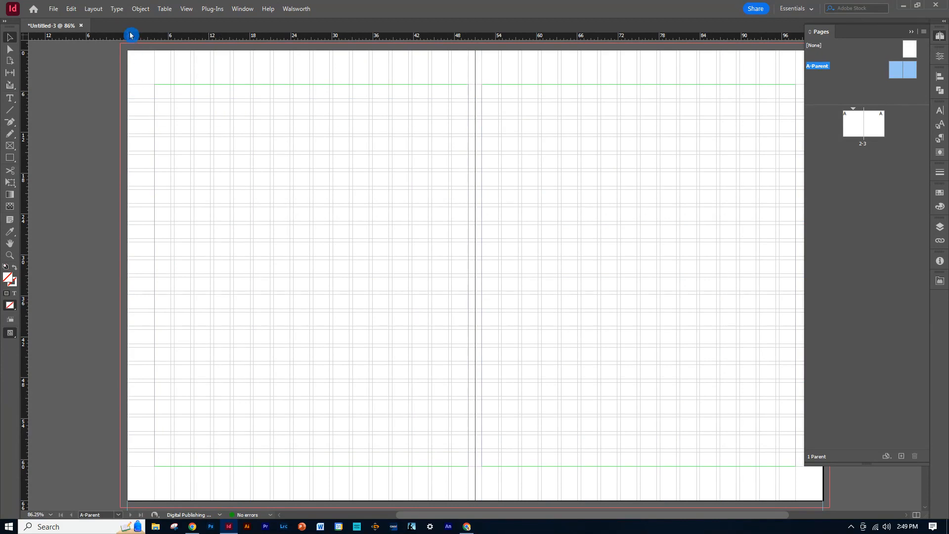
In the Guides & Pasteboard preferences, set the margin and column colors to Violet and place the guides in back.
{"action": "left_click", "coordinate": [70, 10]}
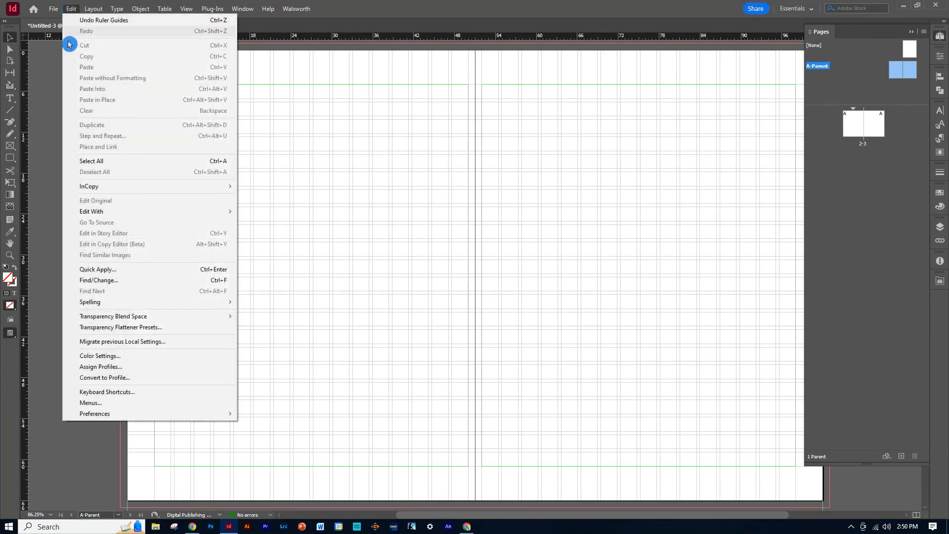
{"action": "mouse_move", "coordinate": [120, 413]}
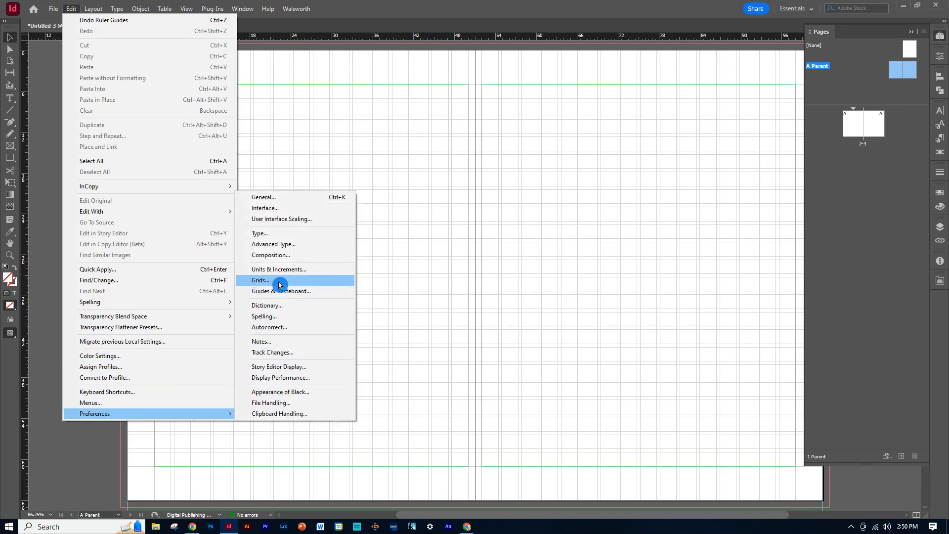
{"action": "left_click", "coordinate": [279, 286]}
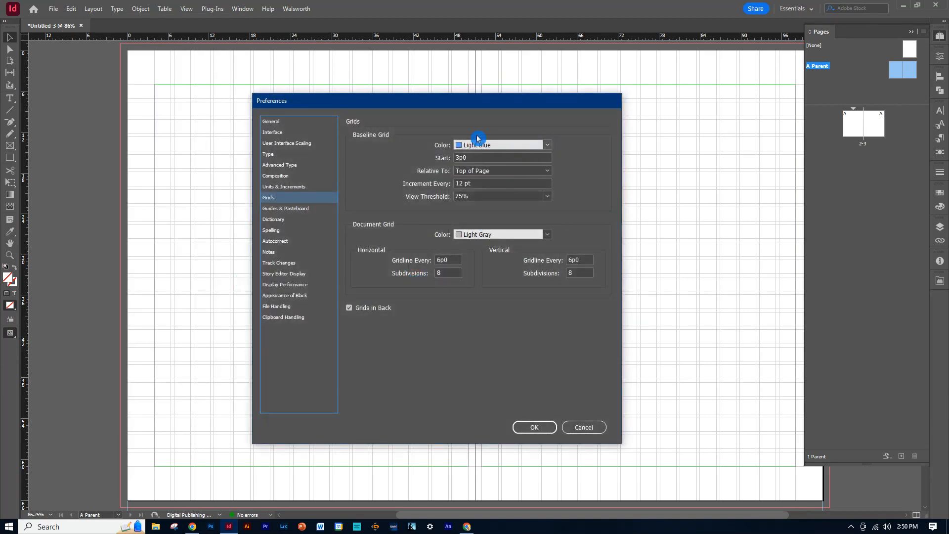
{"action": "left_click", "coordinate": [288, 209]}
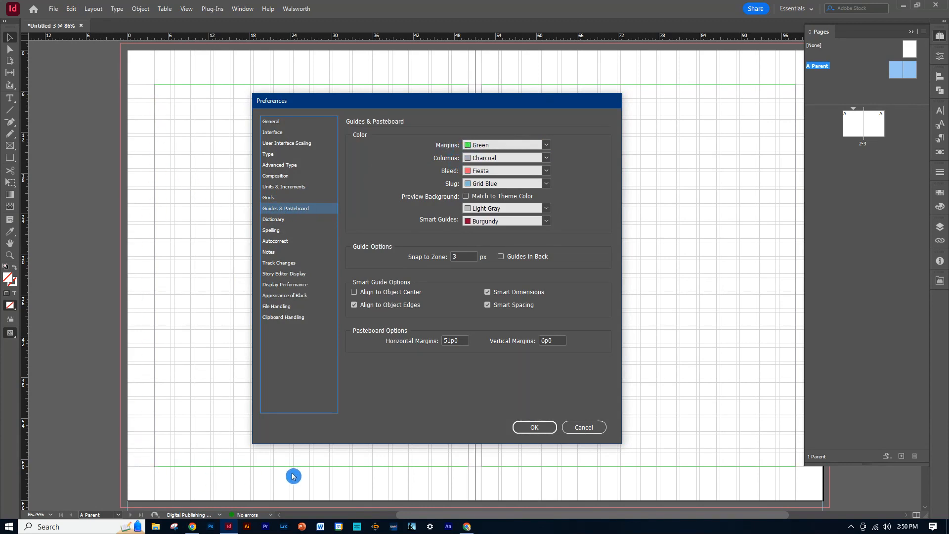
{"action": "left_click", "coordinate": [548, 146]}
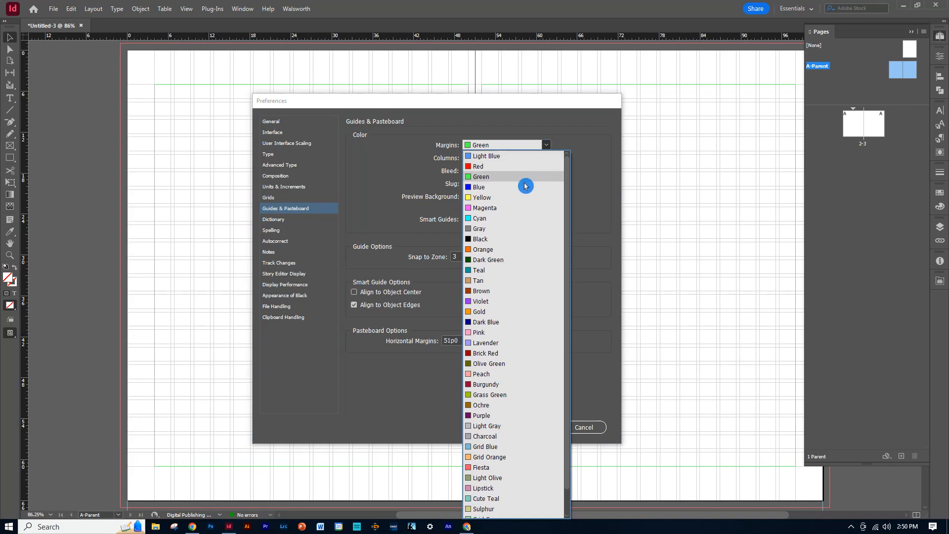
{"action": "left_click", "coordinate": [490, 303]}
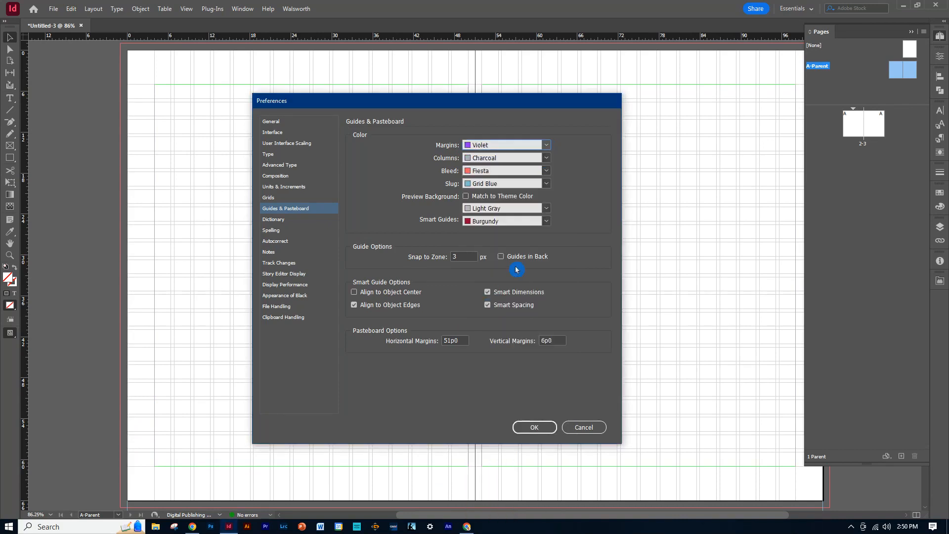
{"action": "left_click", "coordinate": [547, 159]}
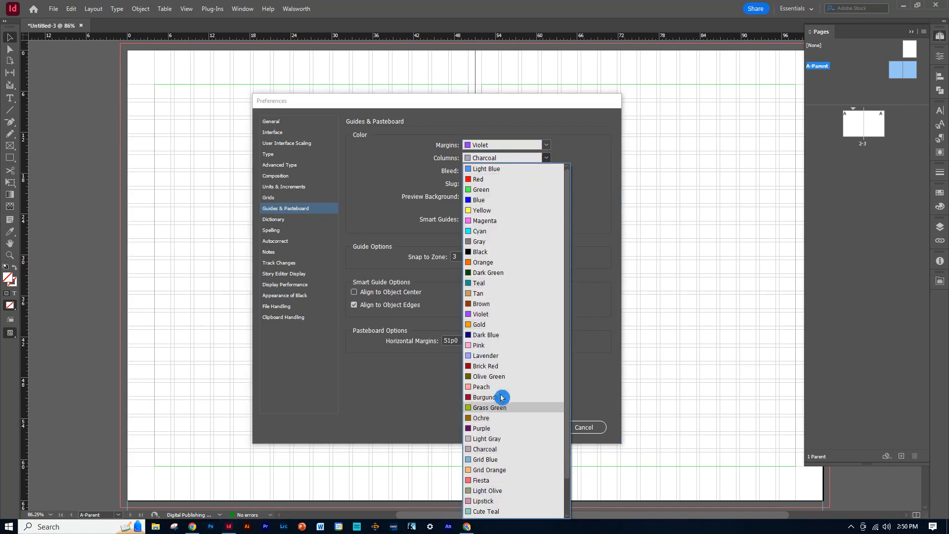
{"action": "left_click", "coordinate": [479, 313]}
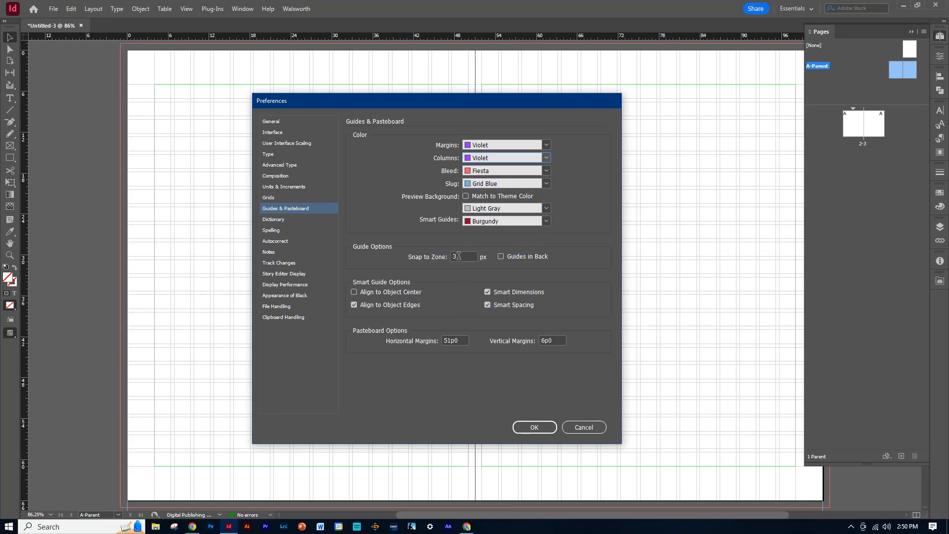
{"action": "left_click", "coordinate": [501, 256]}
{"action": "left_click", "coordinate": [533, 428]}
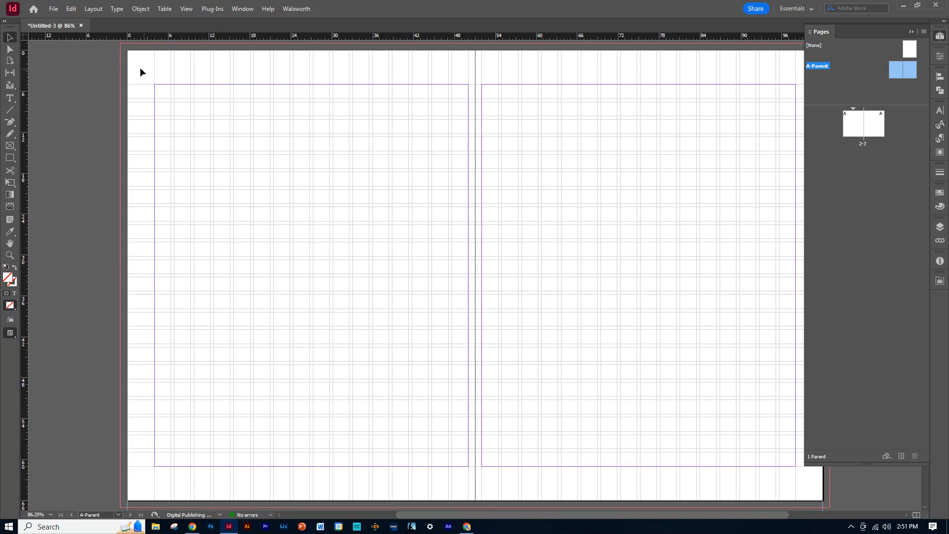
Lock the ruler guides so they cannot be selected or moved.
{"action": "left_click", "coordinate": [186, 10]}
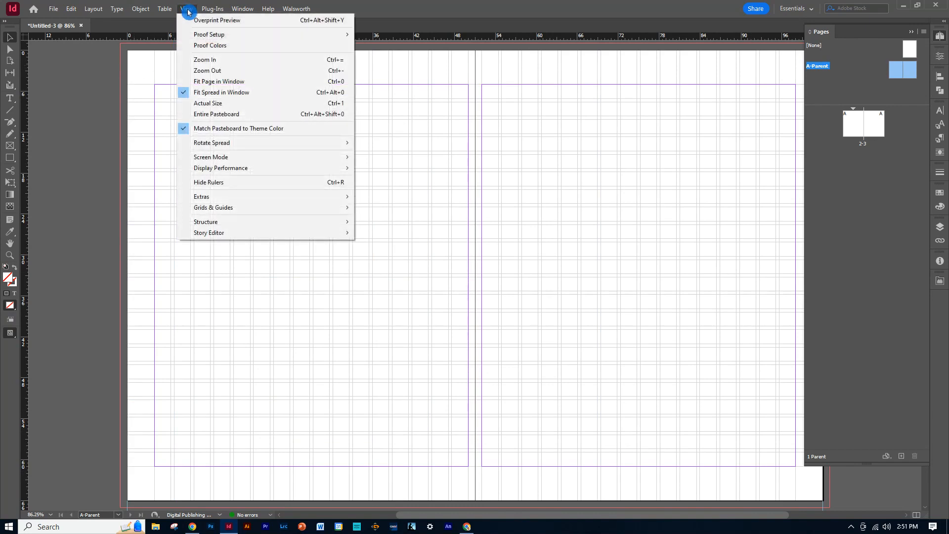
{"action": "mouse_move", "coordinate": [225, 207]}
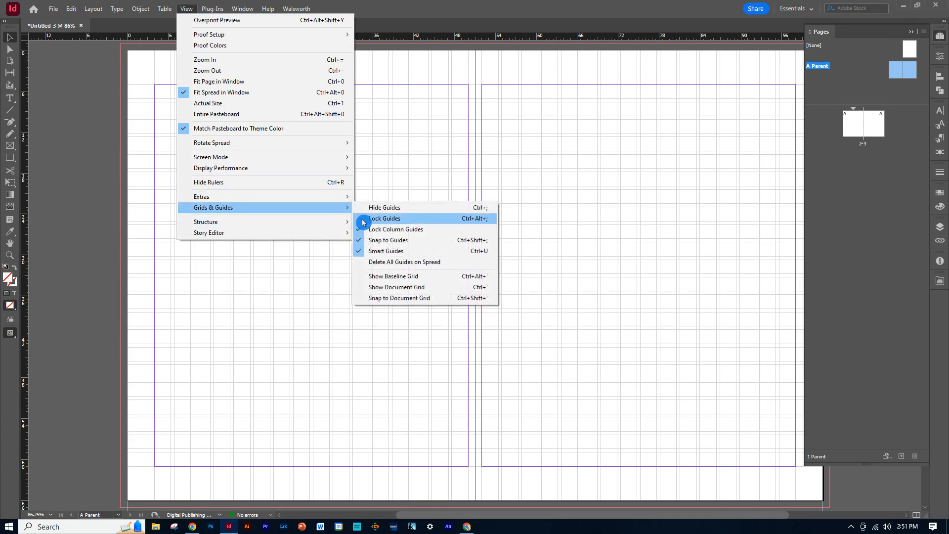
{"action": "left_click", "coordinate": [376, 220]}
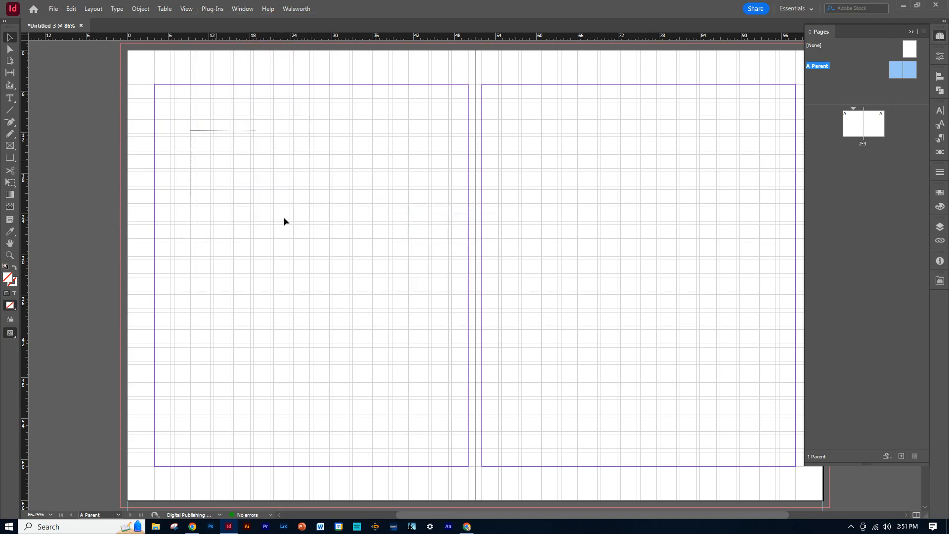
Sweep selection marquees across both parent pages to check whether the guides can still be selected.
{"action": "left_click_drag", "start_coordinate": [192, 136], "coordinate": [361, 325]}
{"action": "left_click_drag", "start_coordinate": [565, 159], "coordinate": [479, 252]}
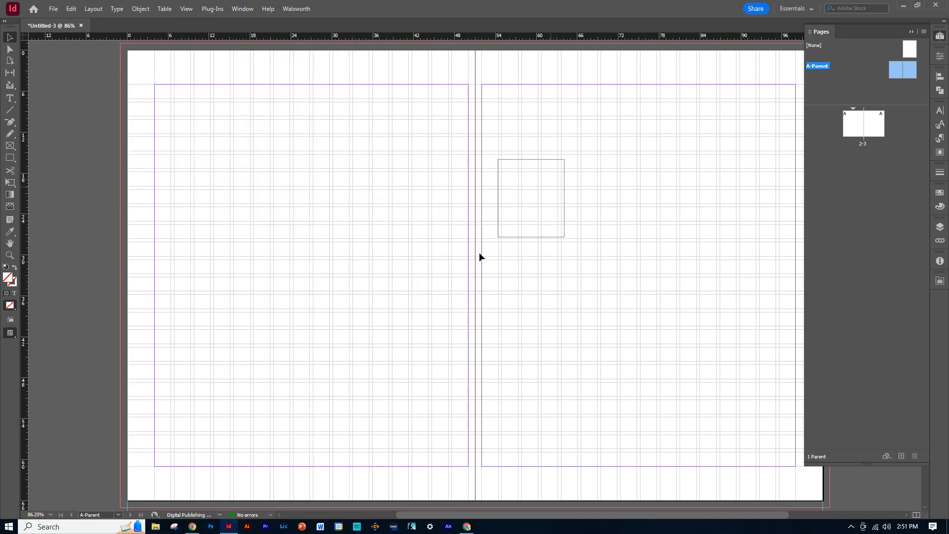
{"action": "left_click_drag", "start_coordinate": [242, 161], "coordinate": [722, 444]}
{"action": "left_click_drag", "start_coordinate": [686, 171], "coordinate": [489, 250]}
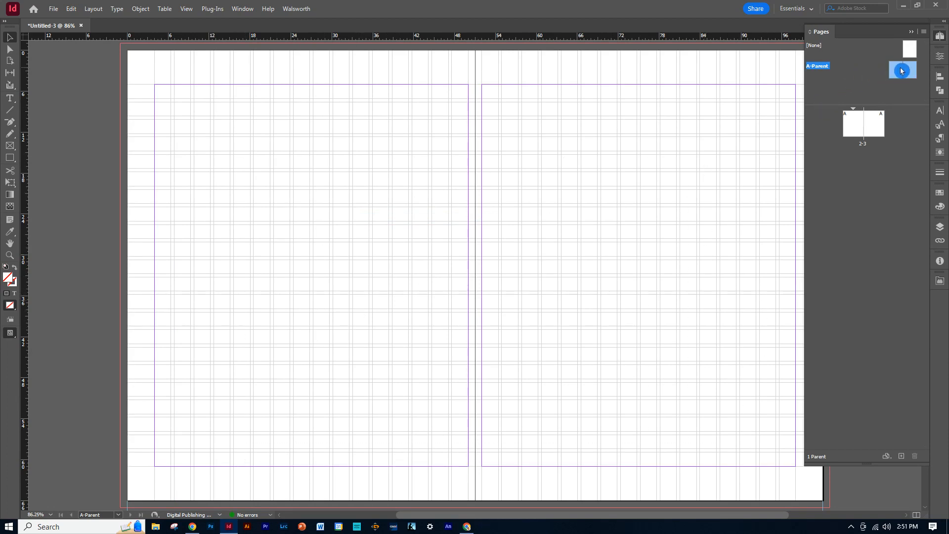
Go to document pages 2-3 and sweep selection marquees across both pages to check whether the parent guides can be selected.
{"action": "left_click_drag", "start_coordinate": [905, 66], "coordinate": [850, 123]}
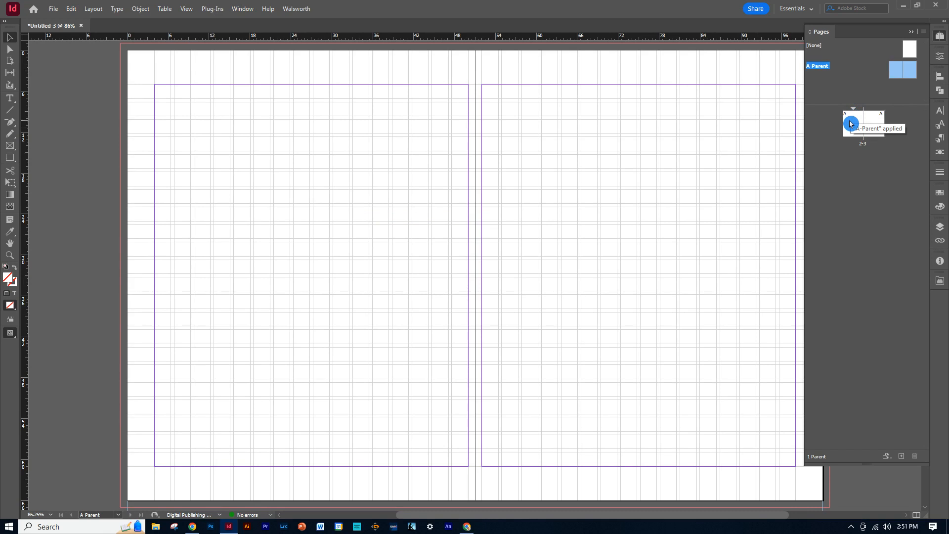
{"action": "left_click_drag", "start_coordinate": [850, 123], "coordinate": [852, 121]}
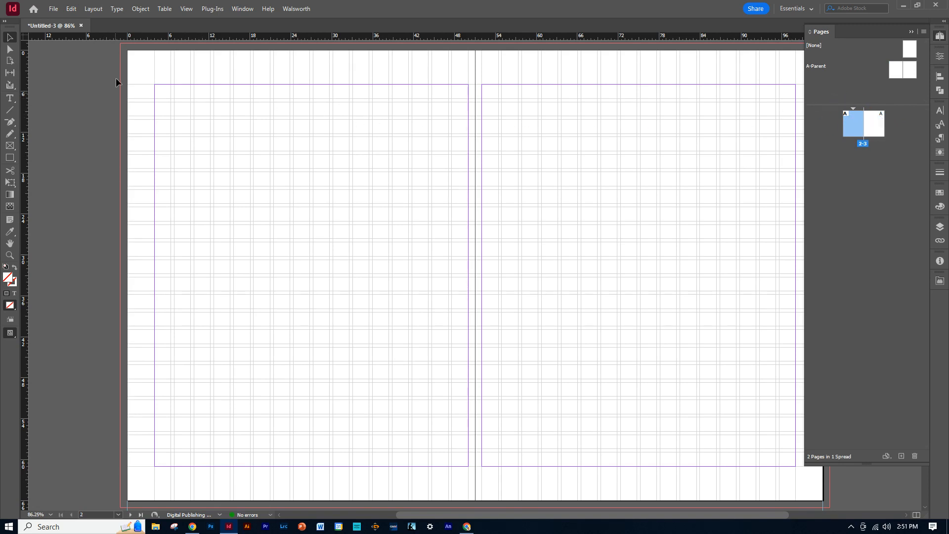
{"action": "left_click_drag", "start_coordinate": [127, 68], "coordinate": [435, 285]}
{"action": "left_click_drag", "start_coordinate": [588, 65], "coordinate": [260, 312]}
{"action": "left_click_drag", "start_coordinate": [165, 245], "coordinate": [377, 405]}
{"action": "left_click_drag", "start_coordinate": [658, 242], "coordinate": [370, 411]}
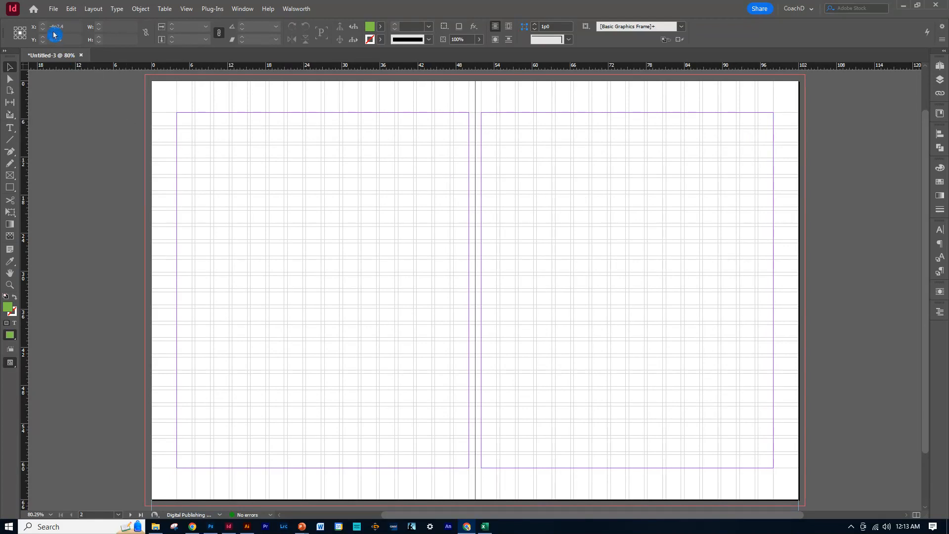
Start saving the document under a new name and browse the school Google Drive to My Drive > Classroom > Yearbook Tiger '24.
{"action": "left_click", "coordinate": [53, 9]}
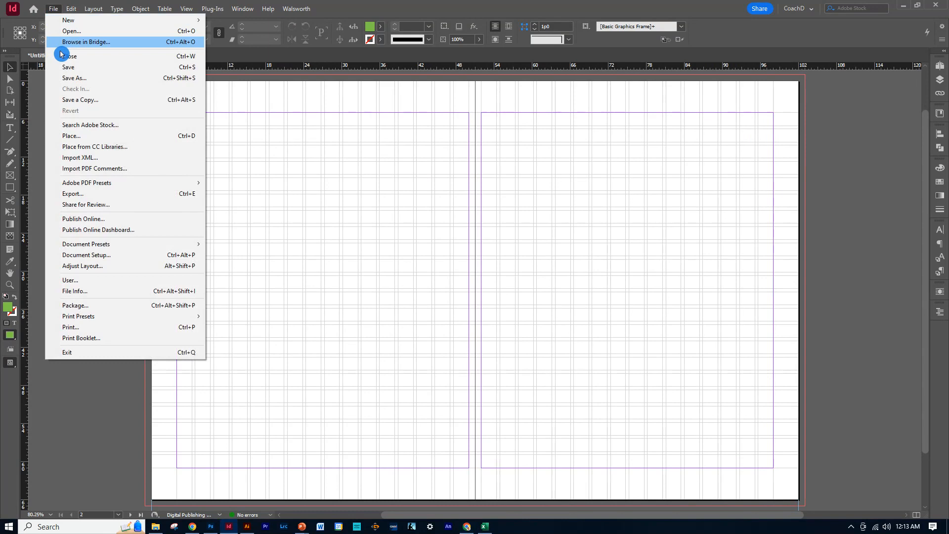
{"action": "left_click", "coordinate": [67, 80]}
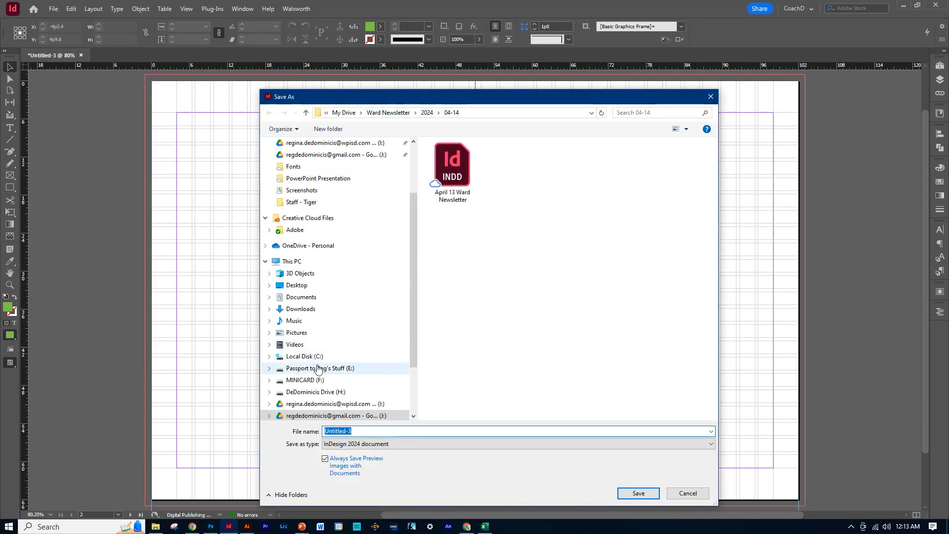
{"action": "scroll", "coordinate": [316, 371], "scroll_direction": "down", "scroll_amount": 1}
{"action": "left_click", "coordinate": [310, 384]}
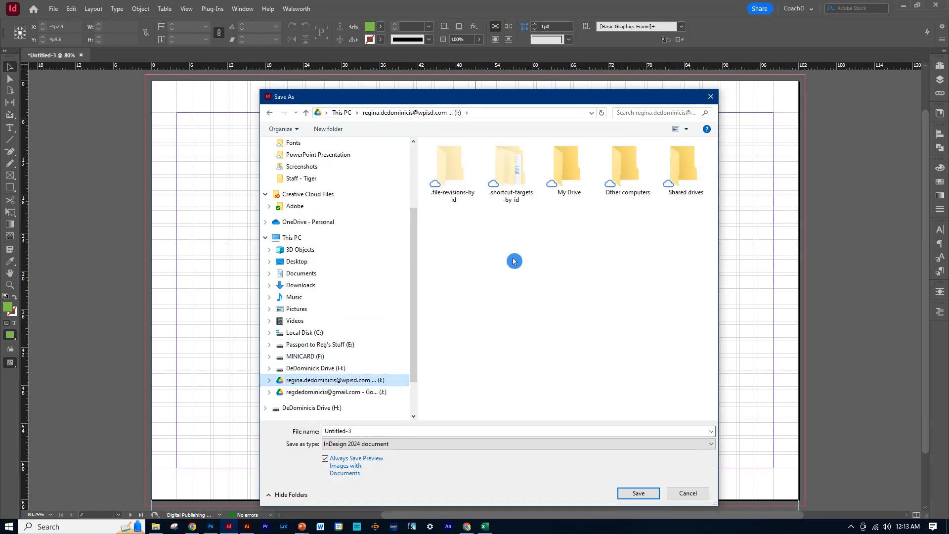
{"action": "double_click", "coordinate": [569, 169]}
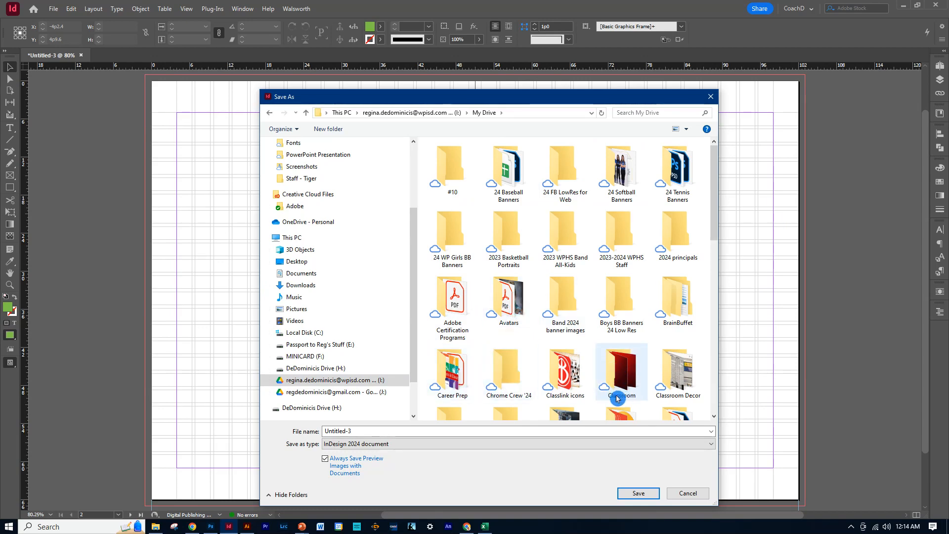
{"action": "double_click", "coordinate": [602, 375]}
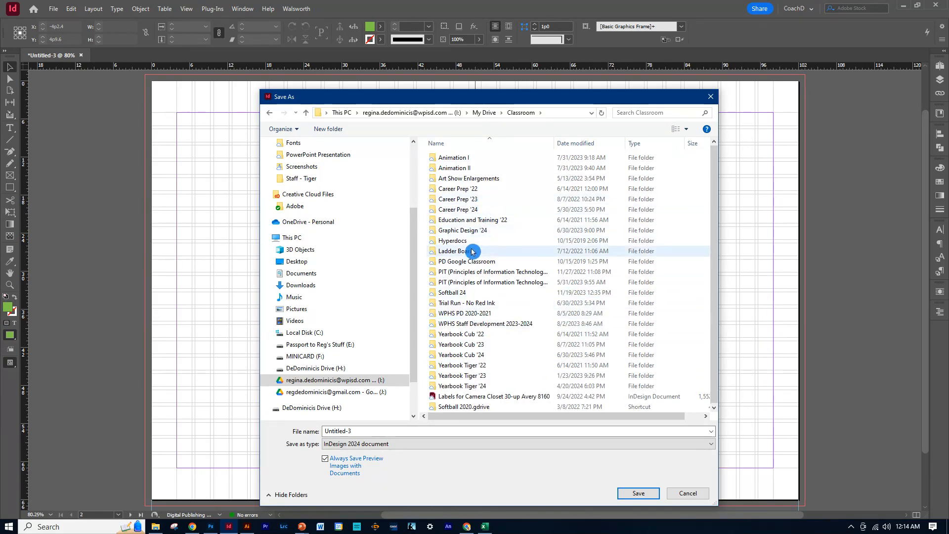
{"action": "double_click", "coordinate": [467, 387]}
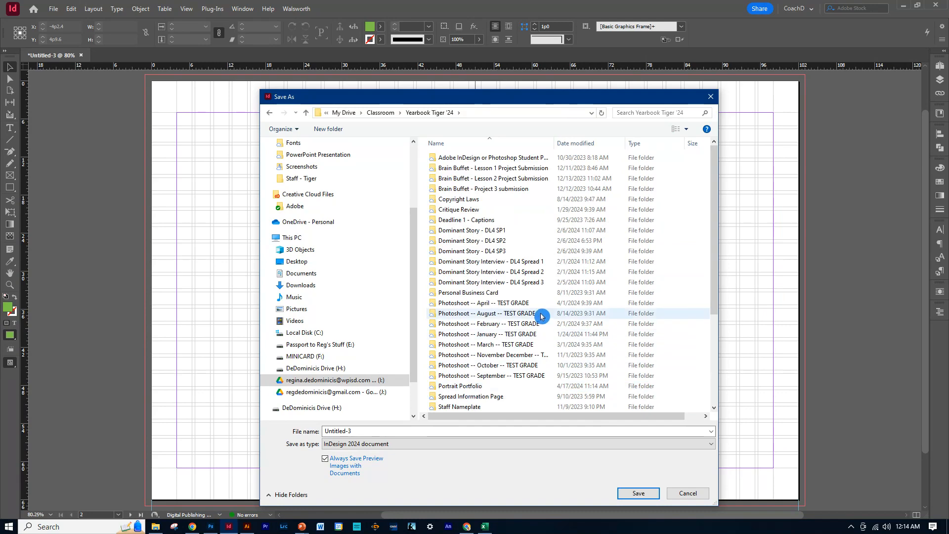
Create a folder named About Me Spread inside Yearbook Tiger '24 and open it as the save location.
{"action": "left_click", "coordinate": [331, 131]}
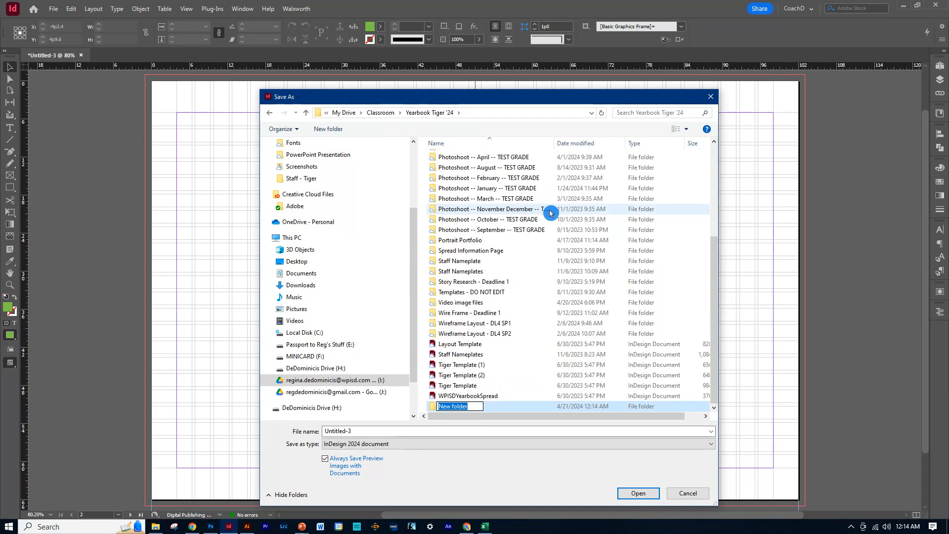
{"action": "type", "text": "about Me Spre"}
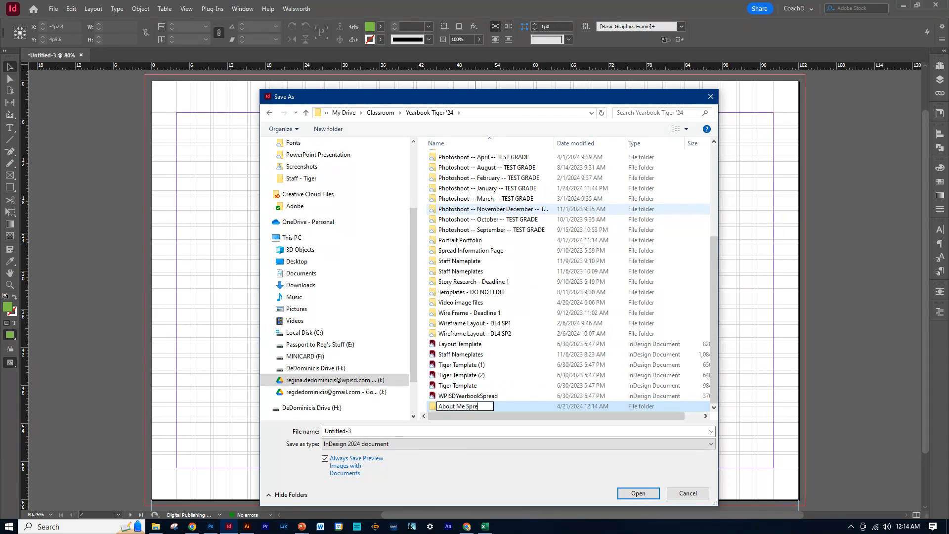
{"action": "type", "text": "ad"}
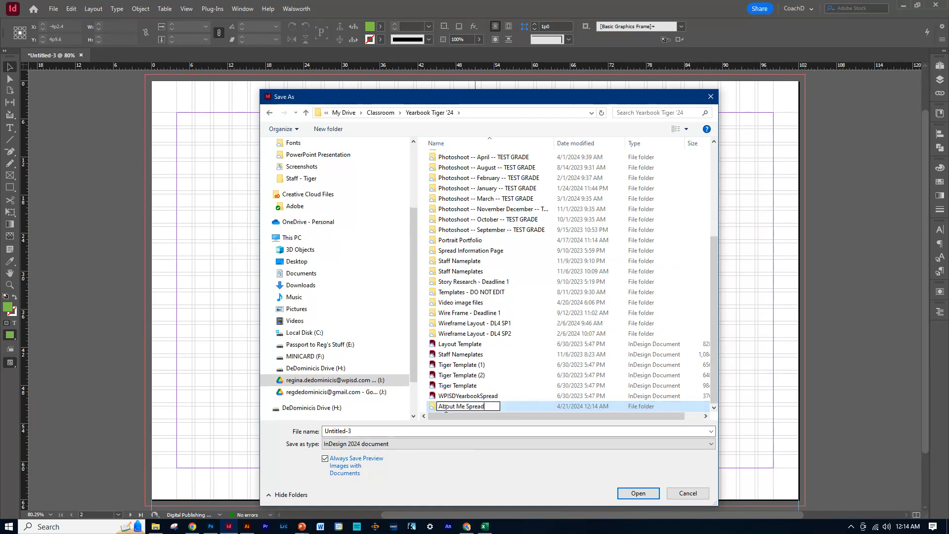
{"action": "left_click", "coordinate": [321, 130]}
{"action": "left_click", "coordinate": [534, 409]}
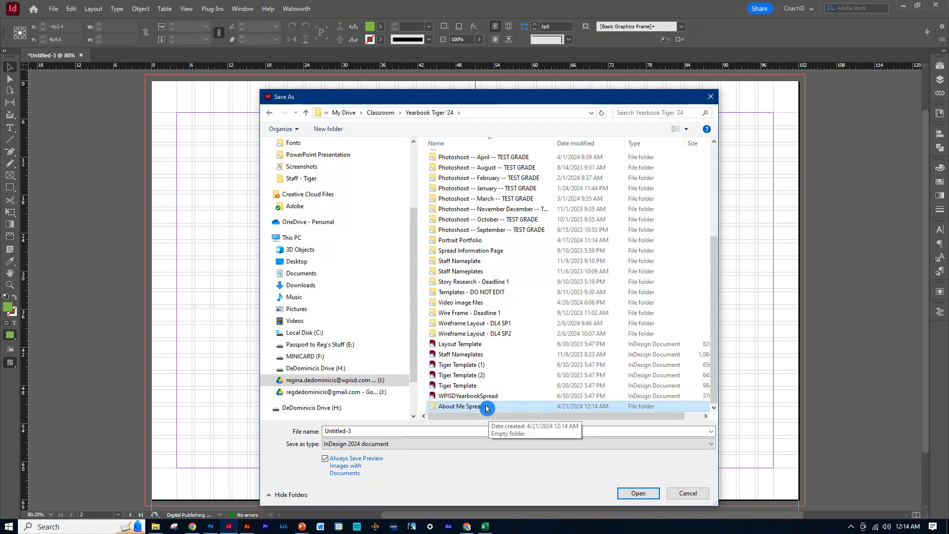
{"action": "left_click", "coordinate": [487, 408]}
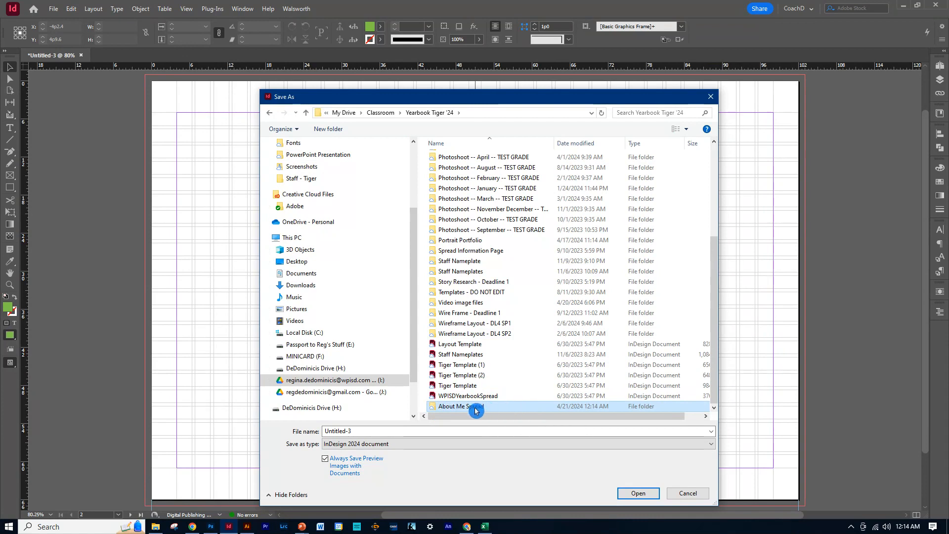
{"action": "double_click", "coordinate": [509, 407]}
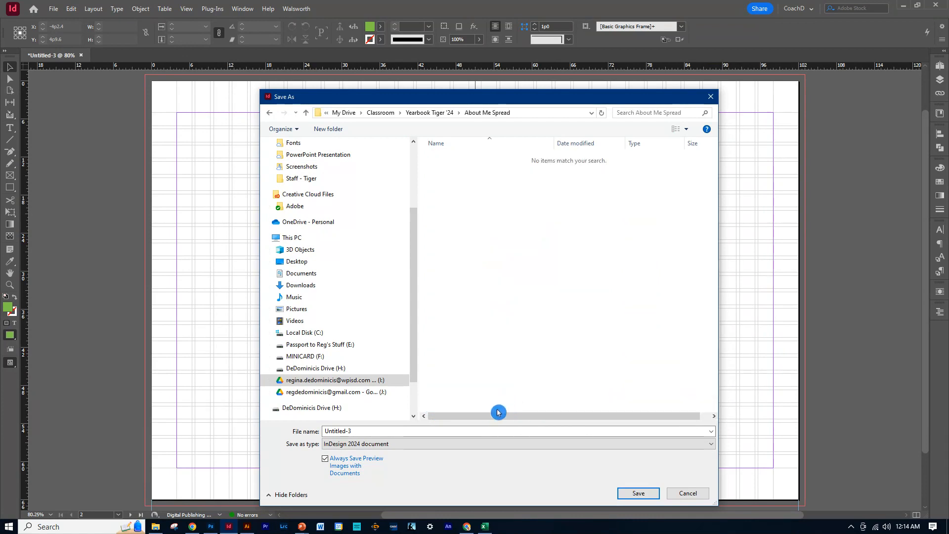
Name the file "About Me - " followed by the author's first initial and last name, and save it as an InDesign 2024 document.
{"action": "type", "text": "A"}
{"action": "left_click", "coordinate": [376, 431]}
{"action": "type", "text": "bout Me - R. DeDominicis"}
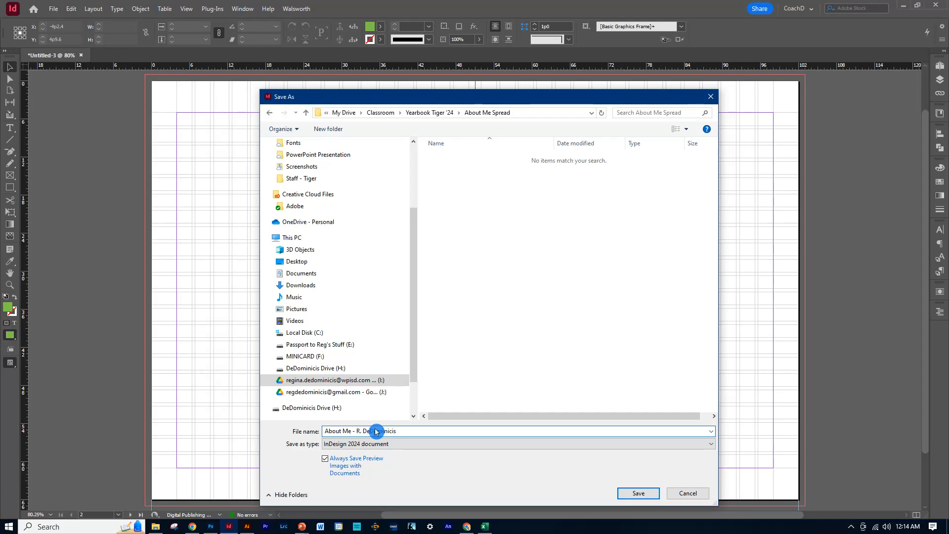
{"action": "left_click", "coordinate": [630, 494]}
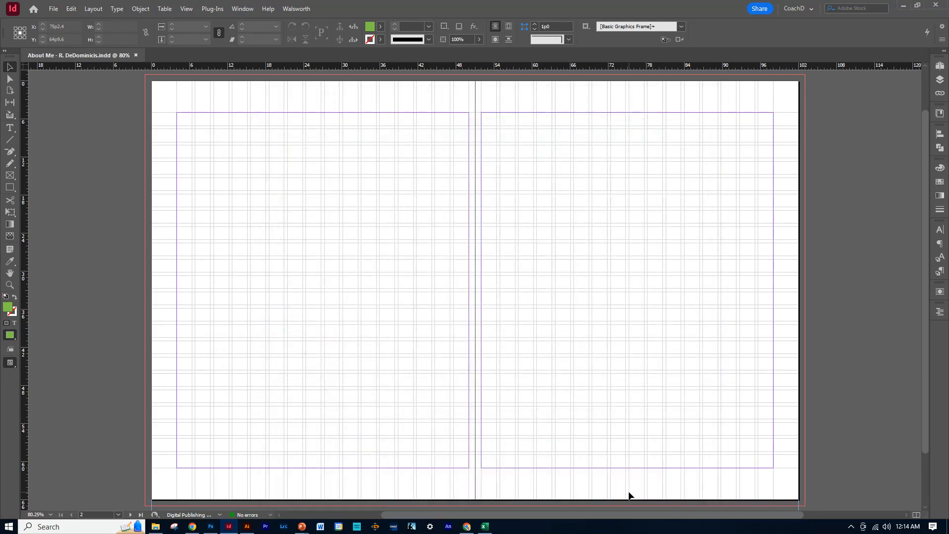